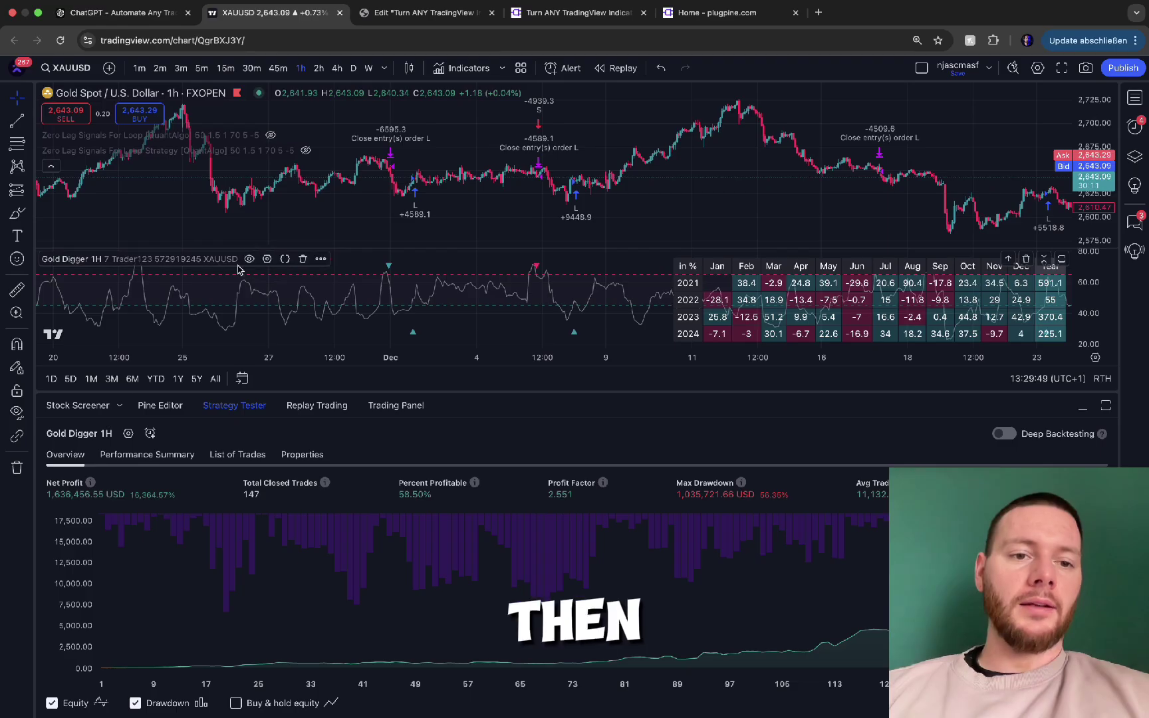
Remove the Gold Digger 1H strategy from the XAUUSD 1h chart
left_click(331, 261)
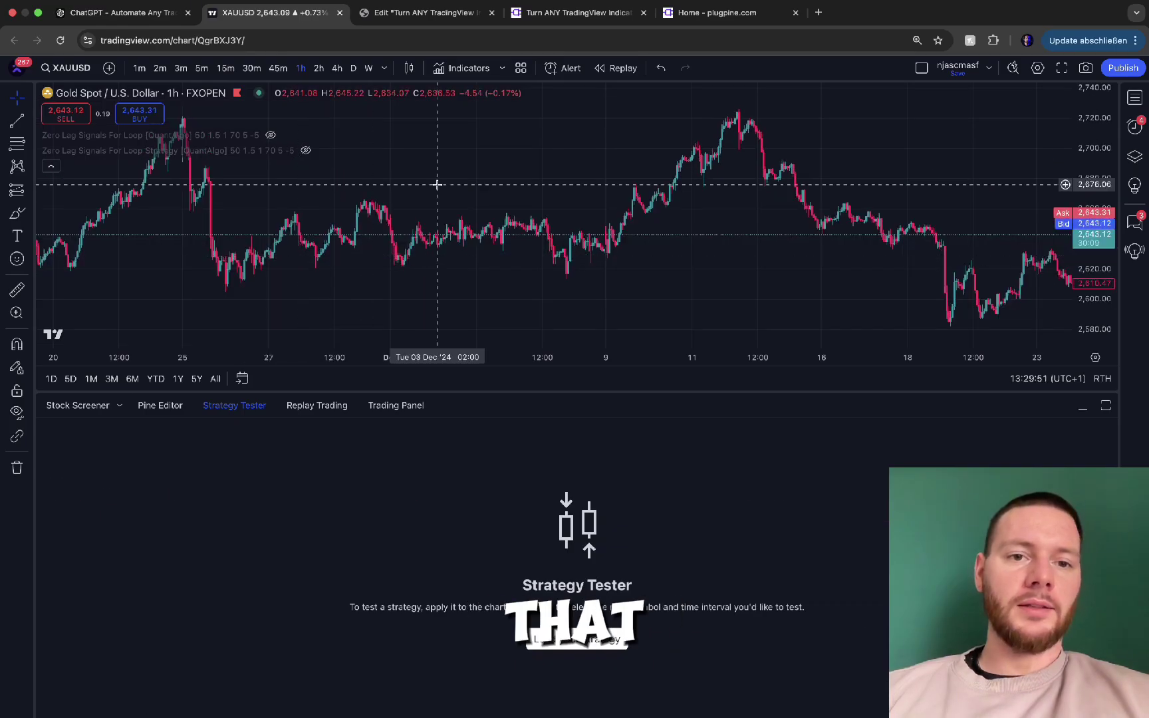
Browse Community > Trending scripts to locate Zero Lag Signals For Loop [QuantAlgo], then close the list
left_click(454, 76)
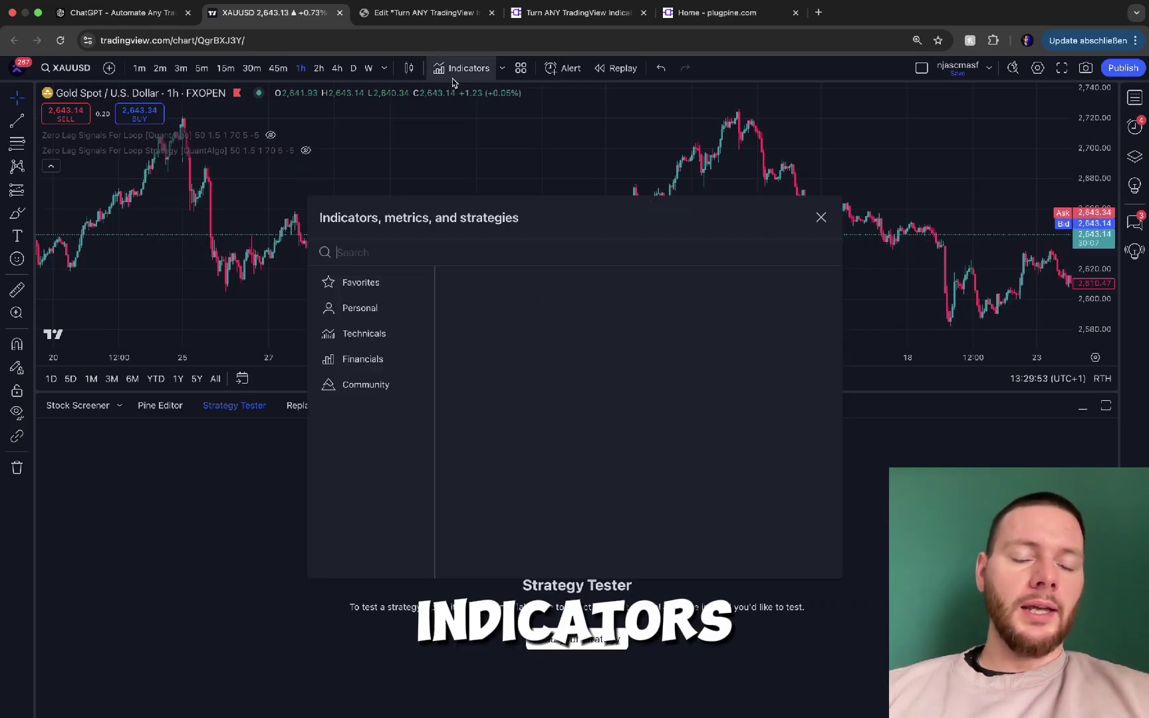
left_click(385, 412)
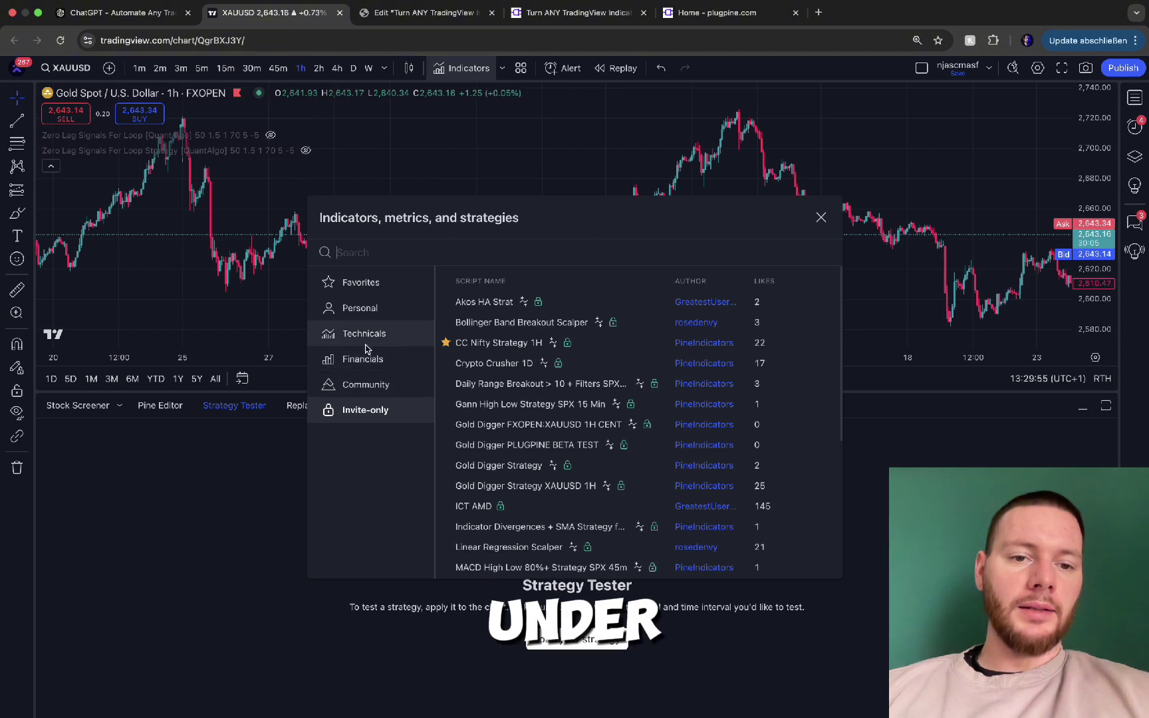
left_click(367, 385)
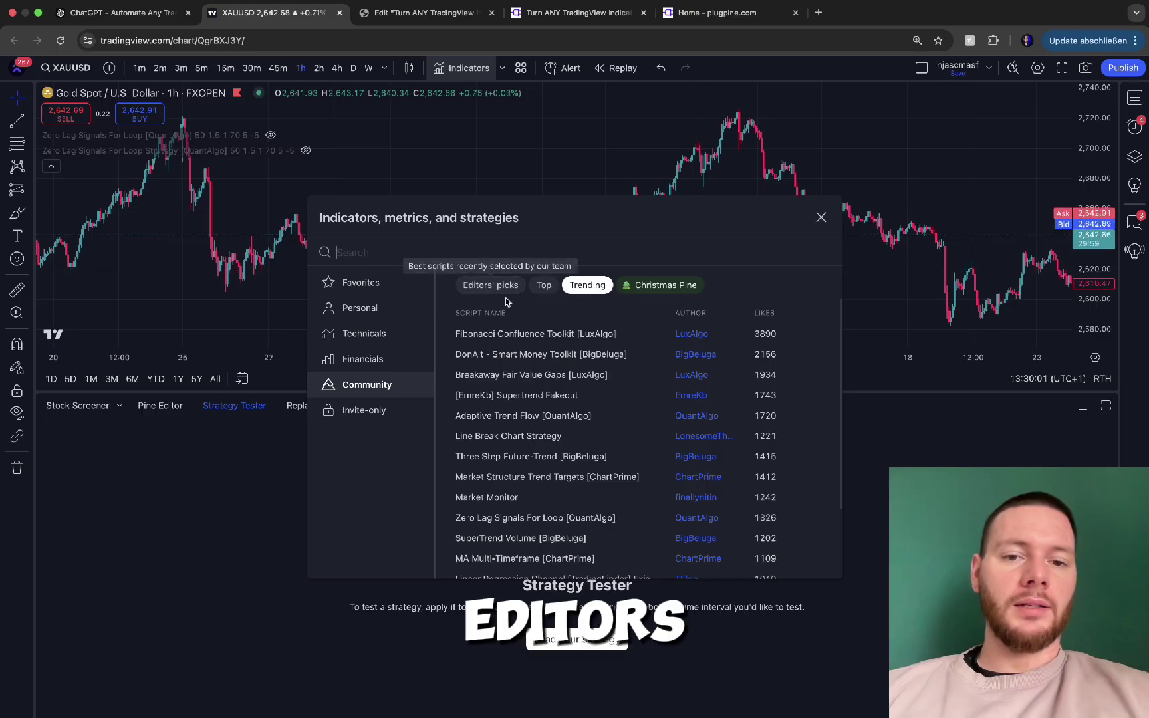
scroll(542, 403, "down", 1)
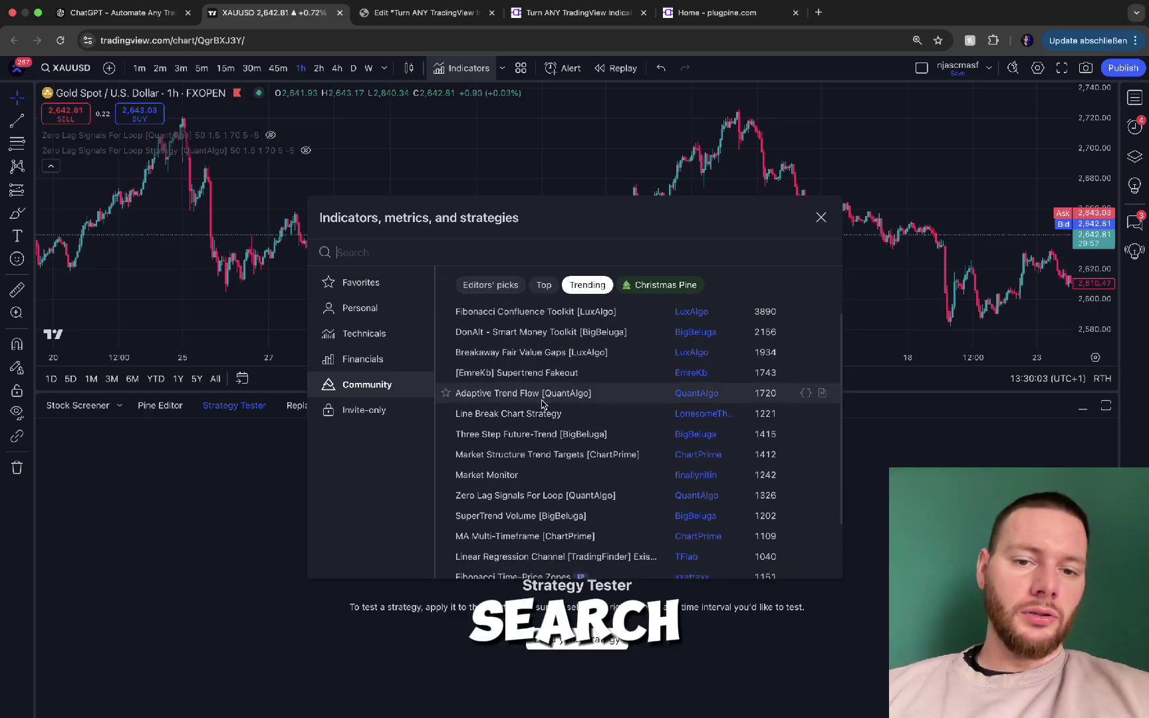
scroll(558, 419, "down", 4)
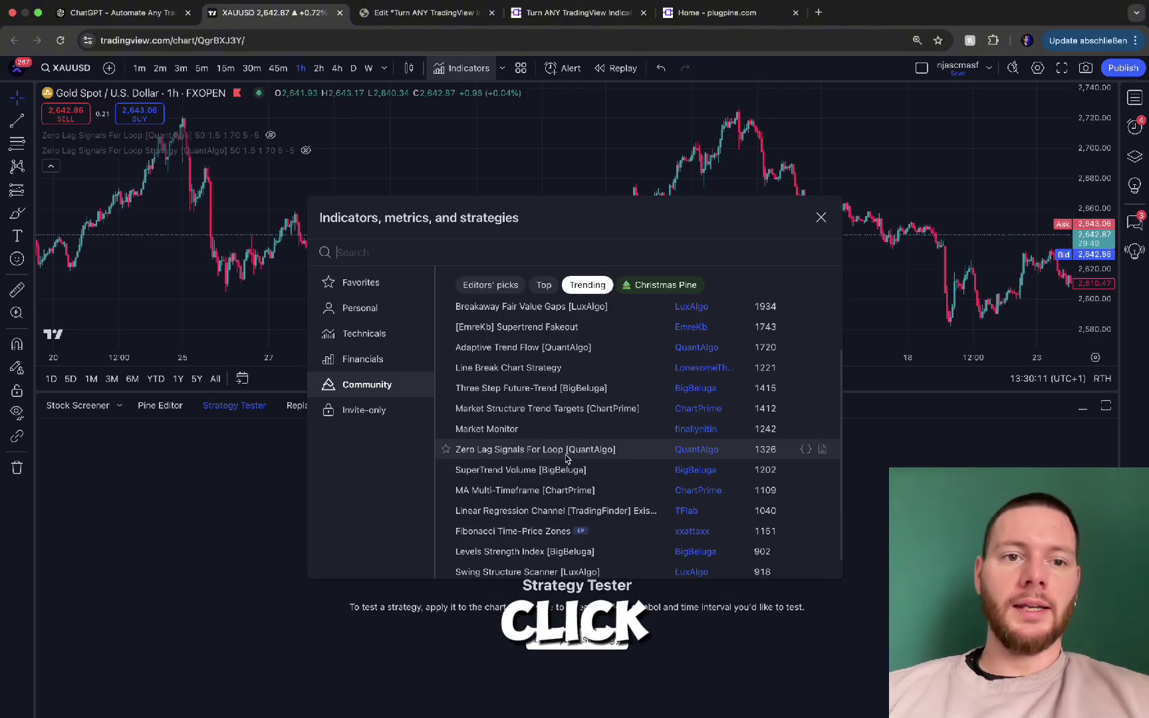
left_click(821, 218)
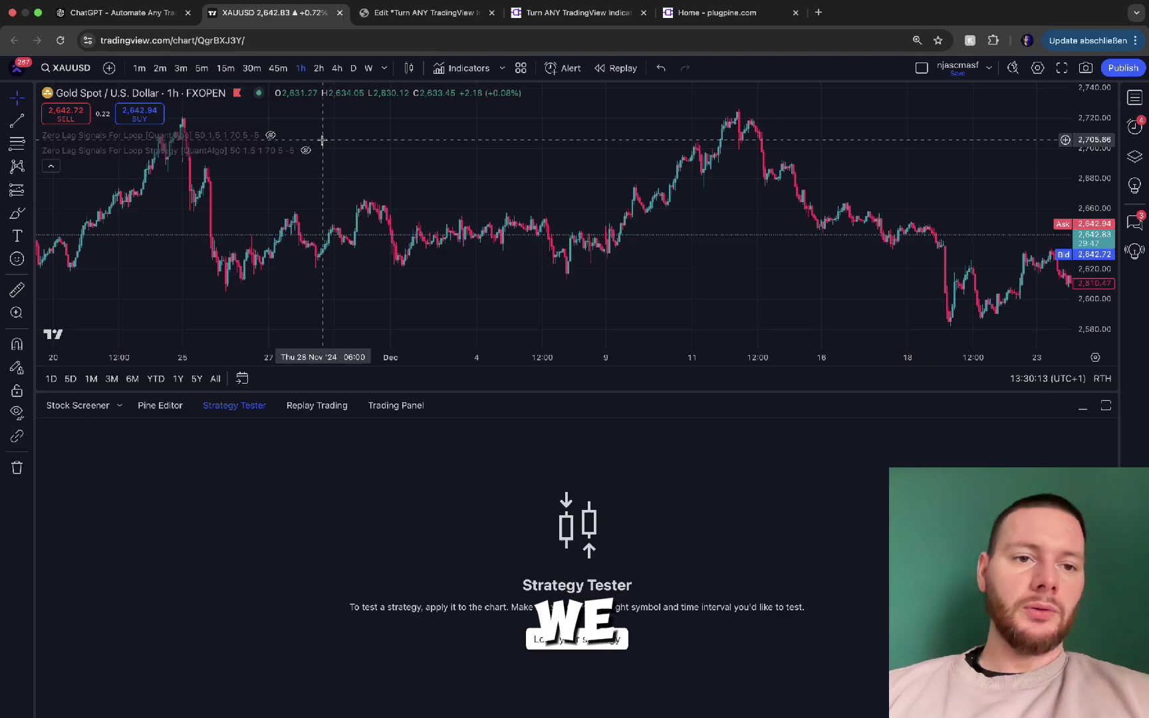
Make the Zero Lag Signals indicator visible, then zoom and pan the chart to the latest bars
left_click(271, 135)
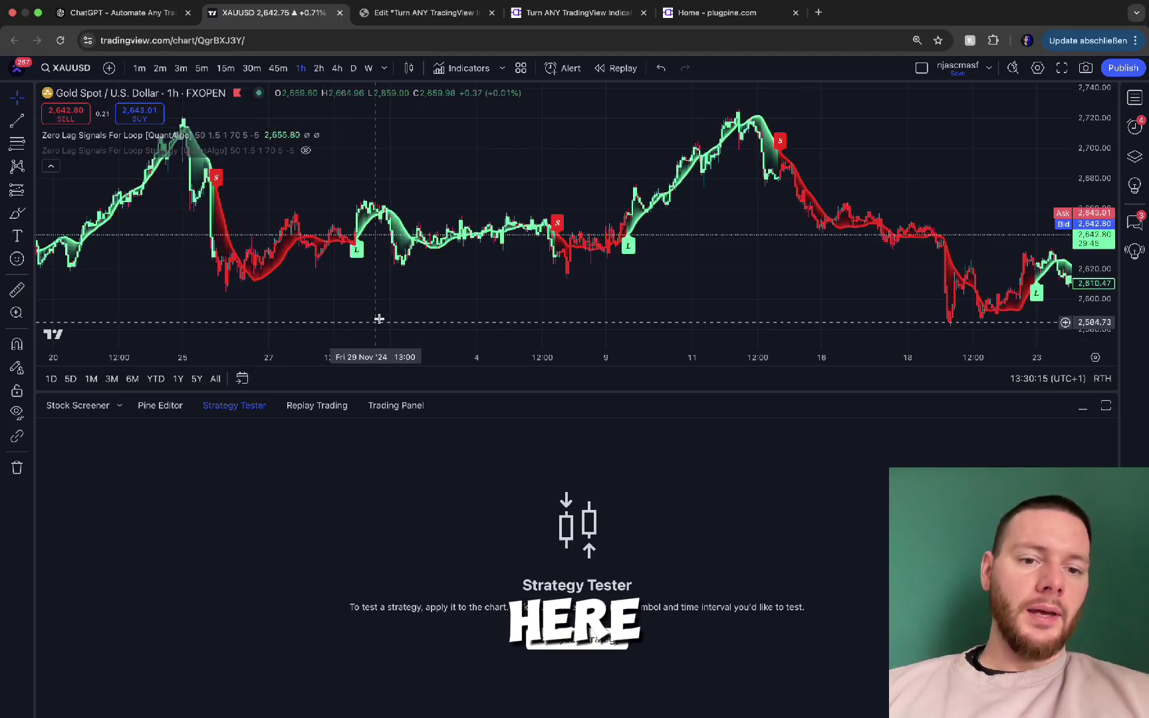
left_click_drag(398, 357, 717, 353)
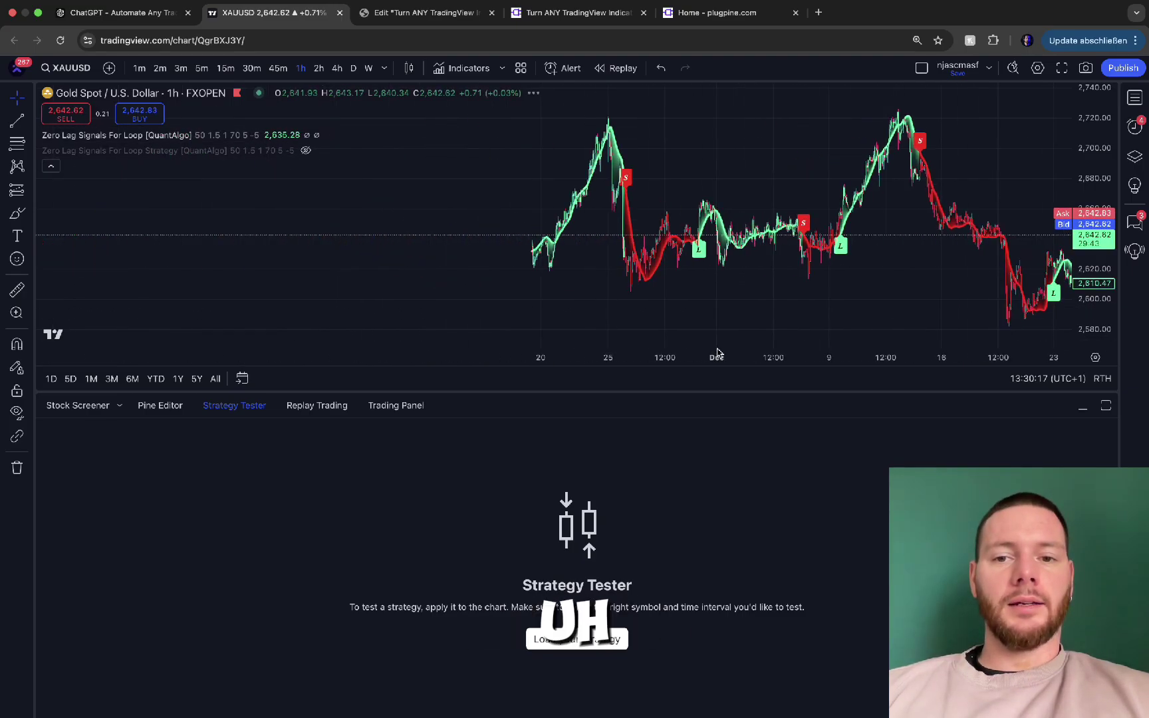
left_click_drag(892, 257, 669, 284)
left_click_drag(738, 264, 713, 271)
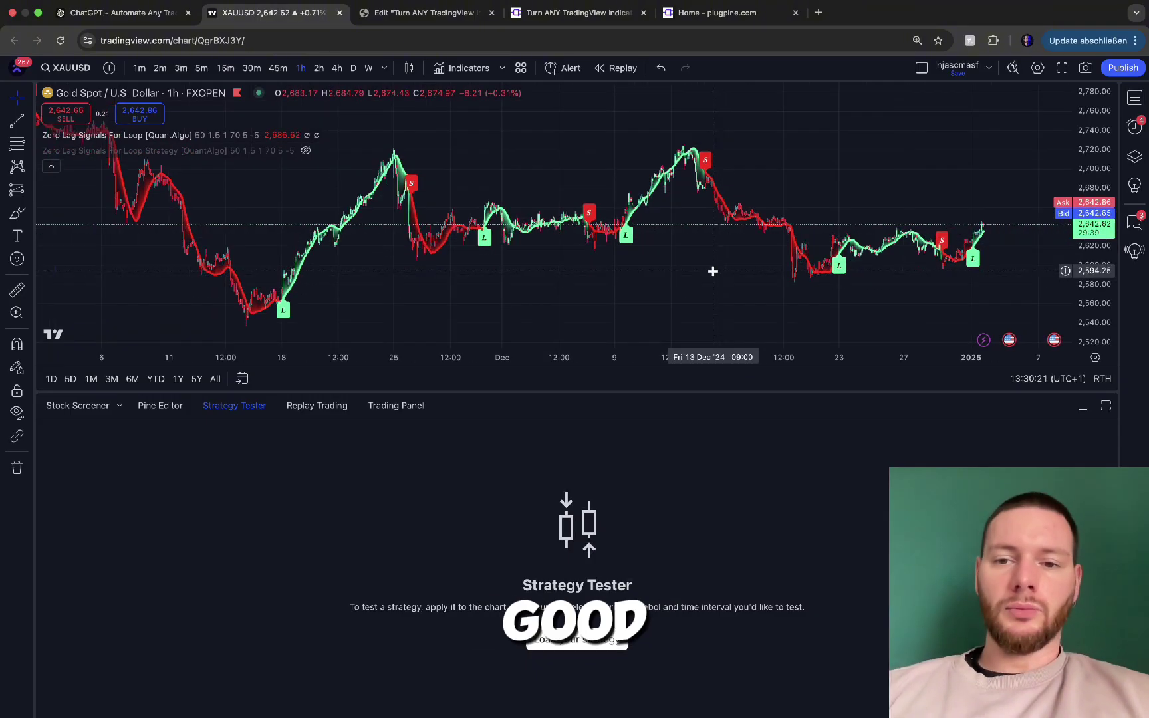
Copy the entire Zero Lag Signals source code for the automation GPT
mouse_move(197, 135)
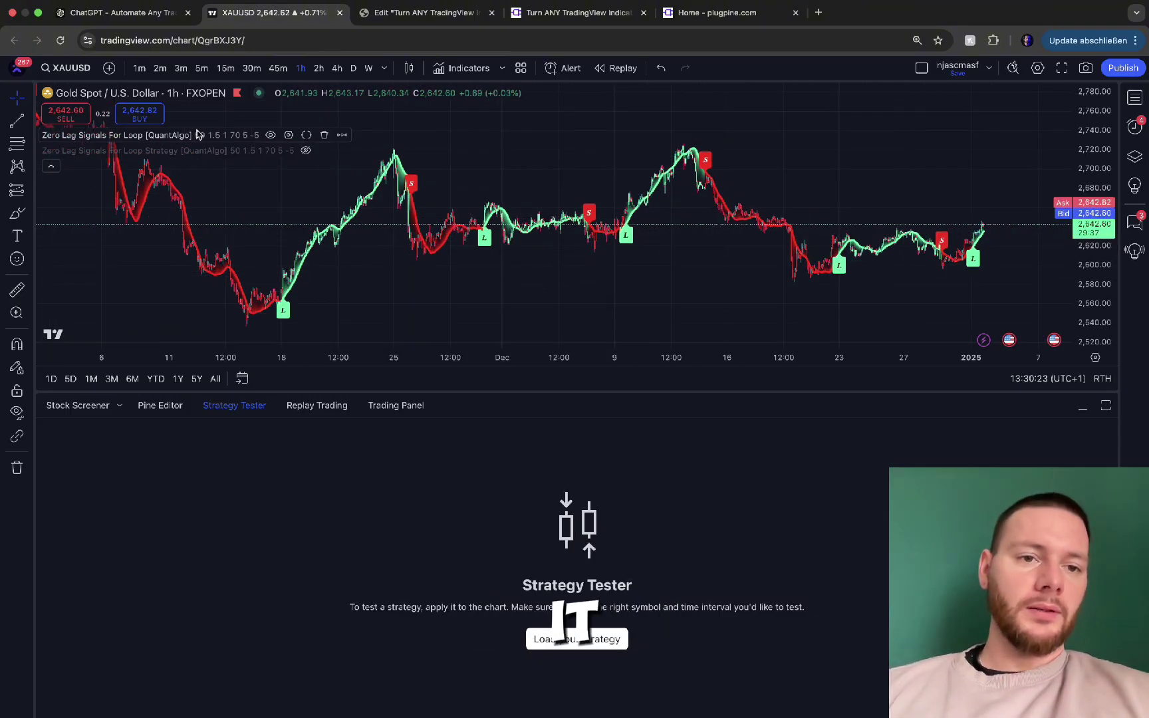
left_click(306, 135)
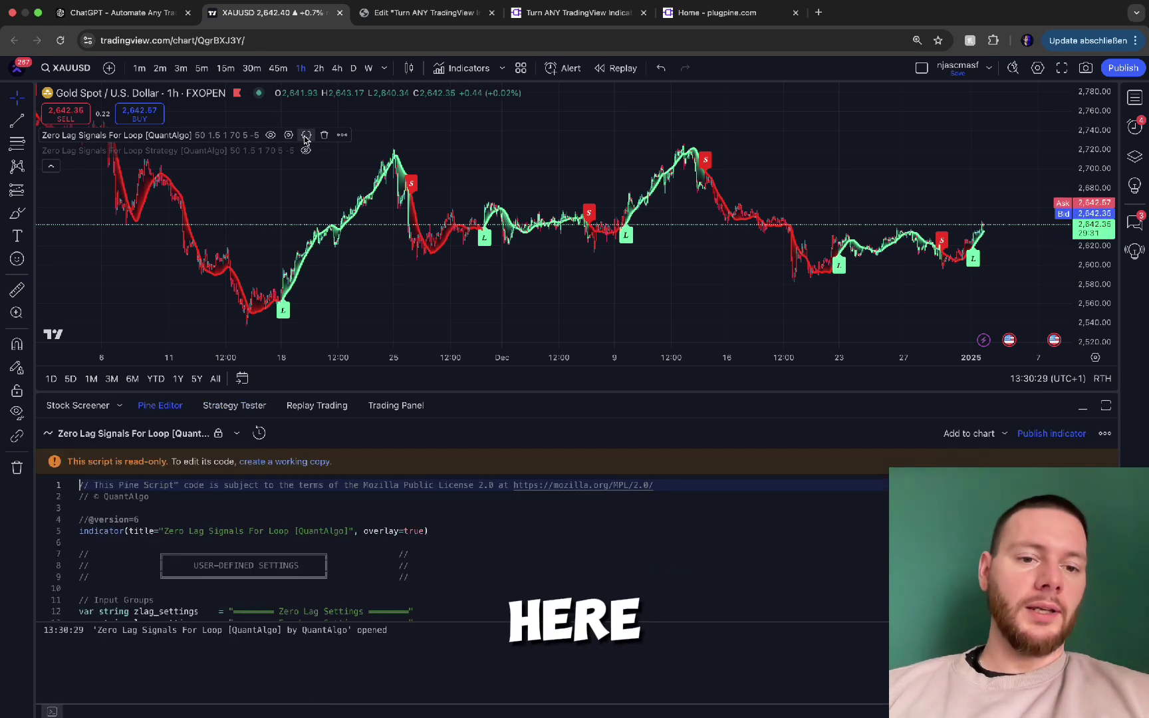
left_click(317, 504)
key("ctrl+a")
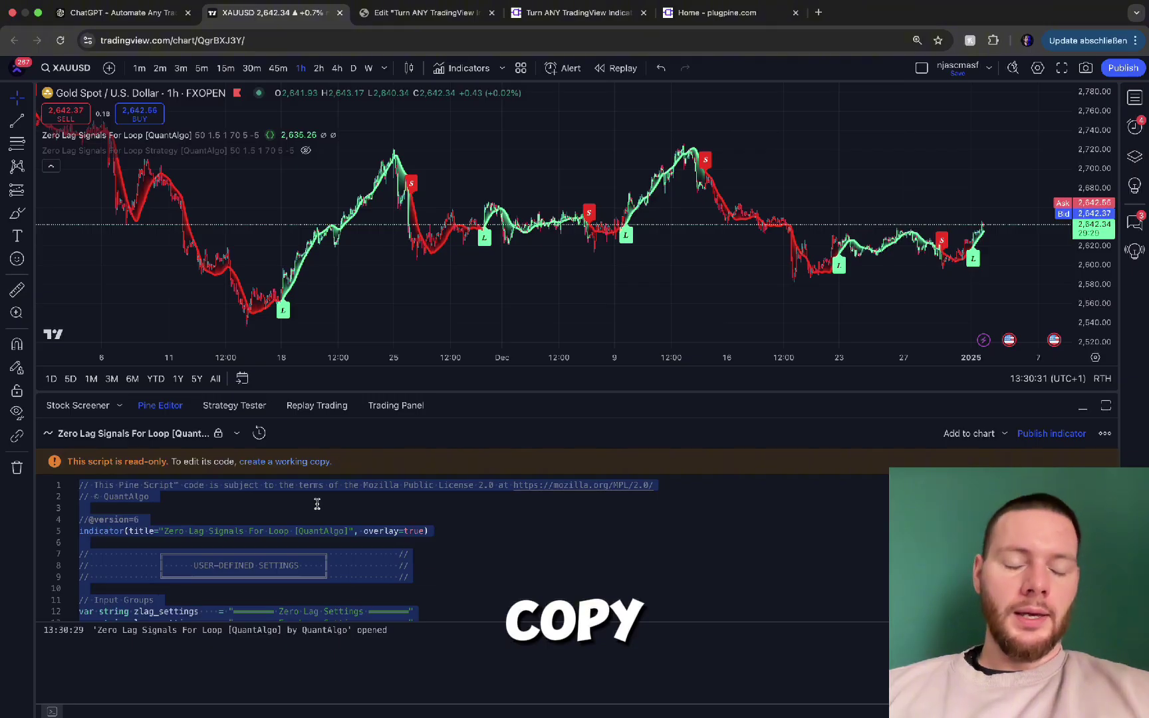
left_click(111, 22)
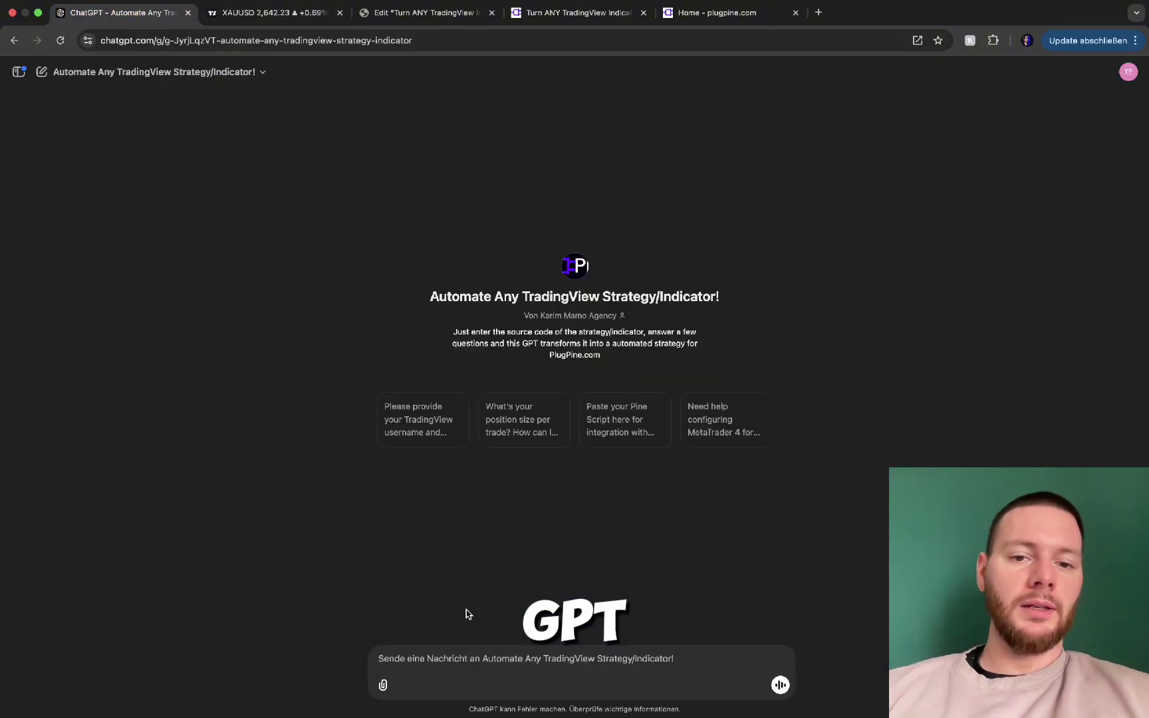
Send the pasted Zero Lag code with the rule: long on green L labels, close on red S labels
left_click(431, 656)
key("super+v")
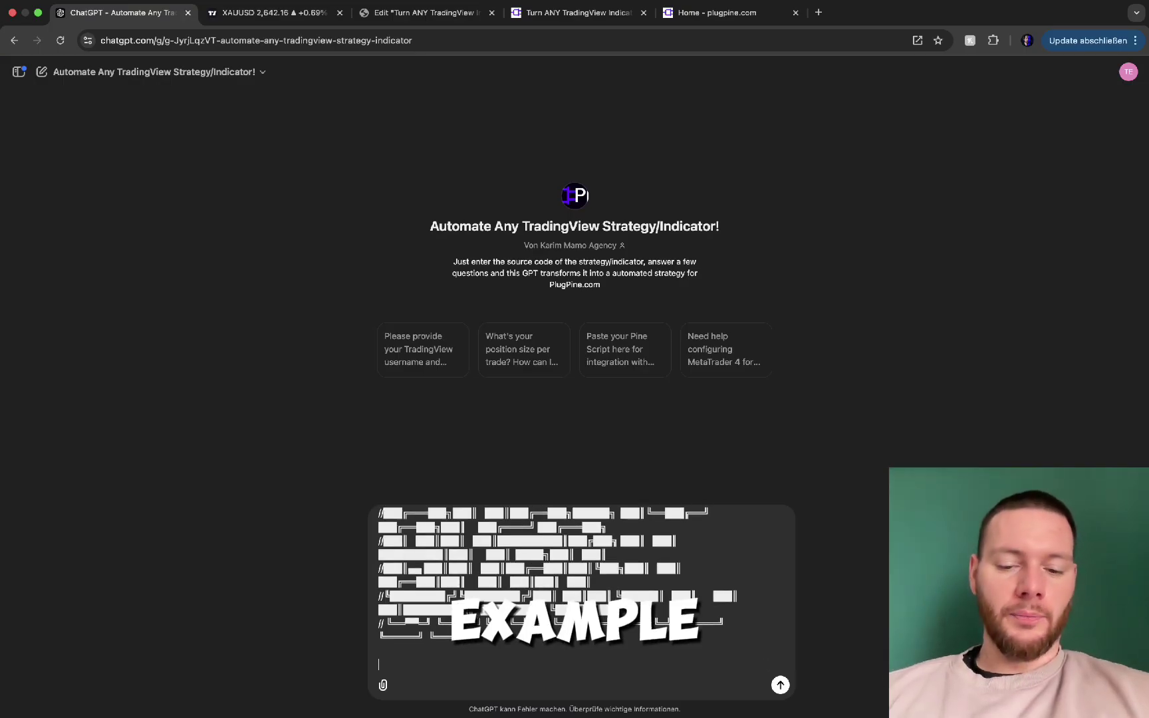
type("Open a long")
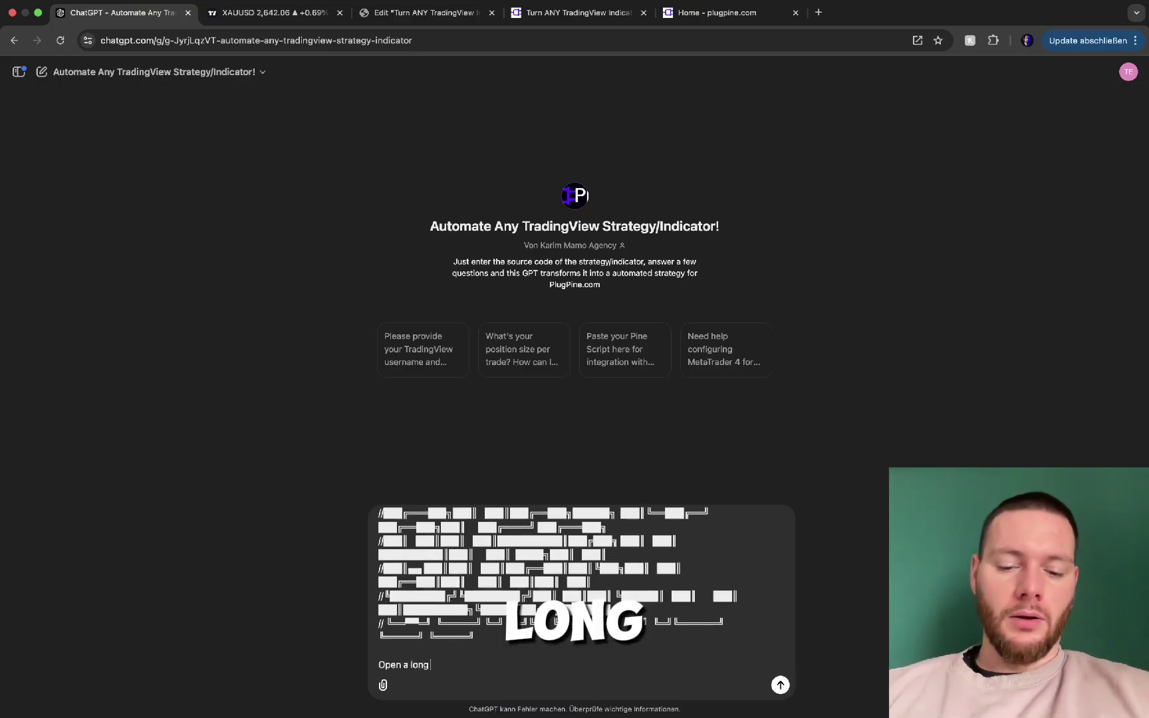
type(" position w")
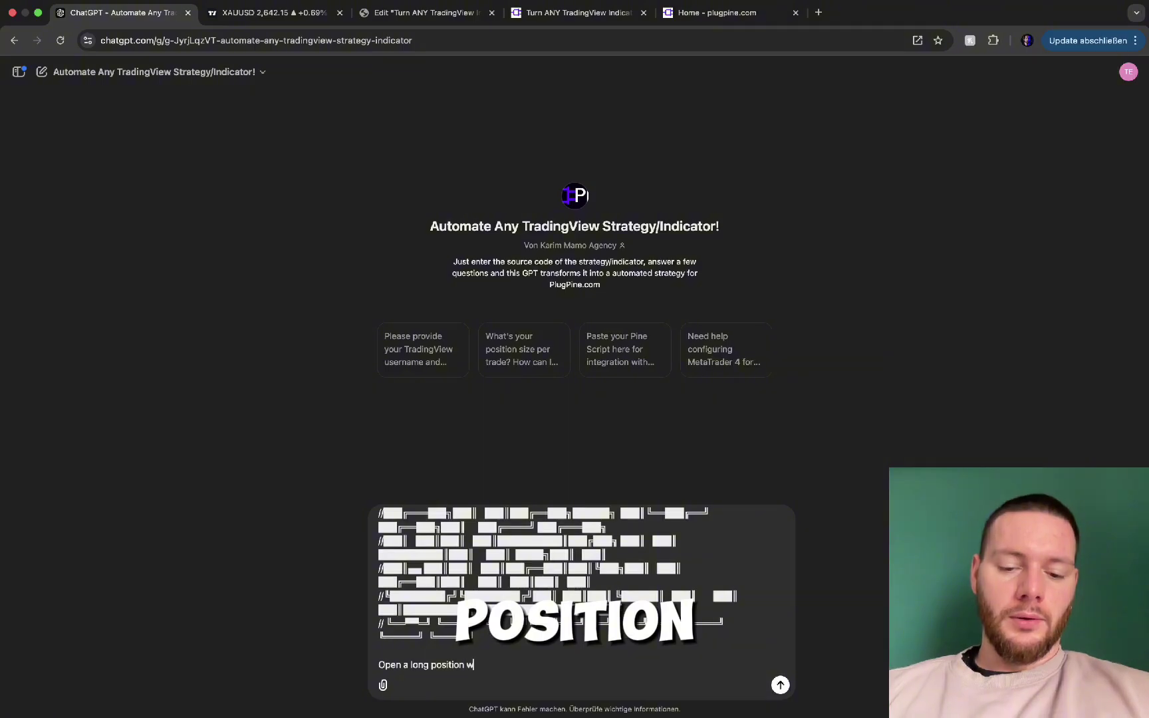
type("hen a green")
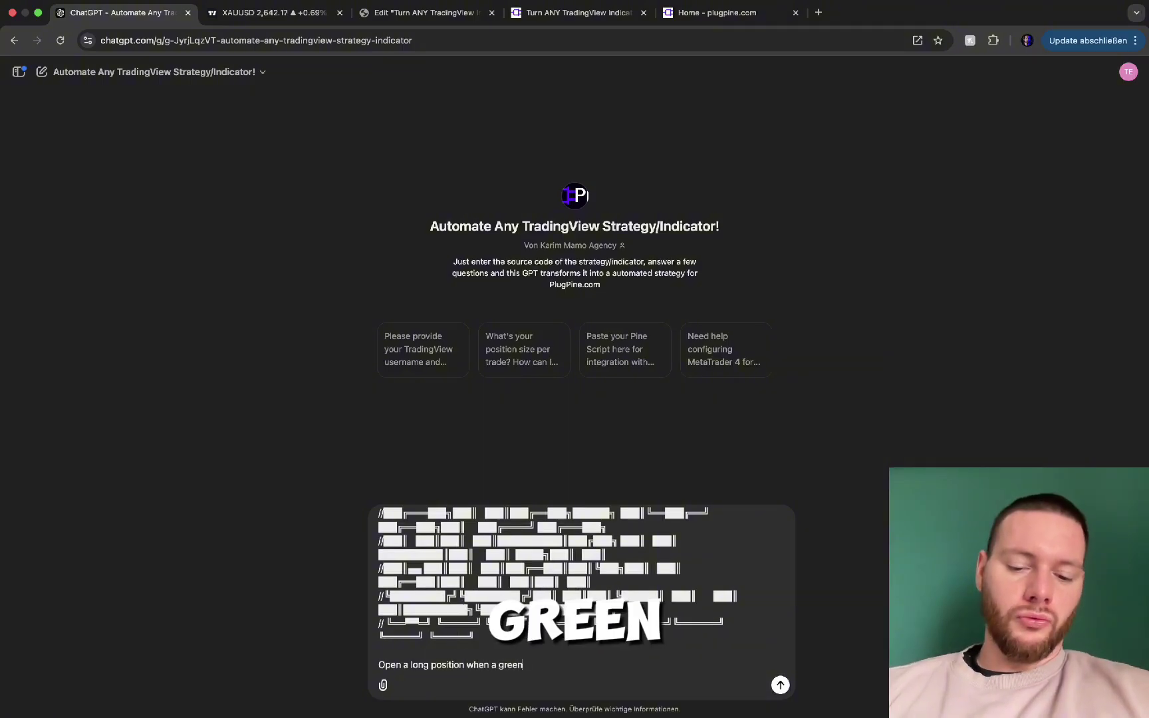
type(" L label appe")
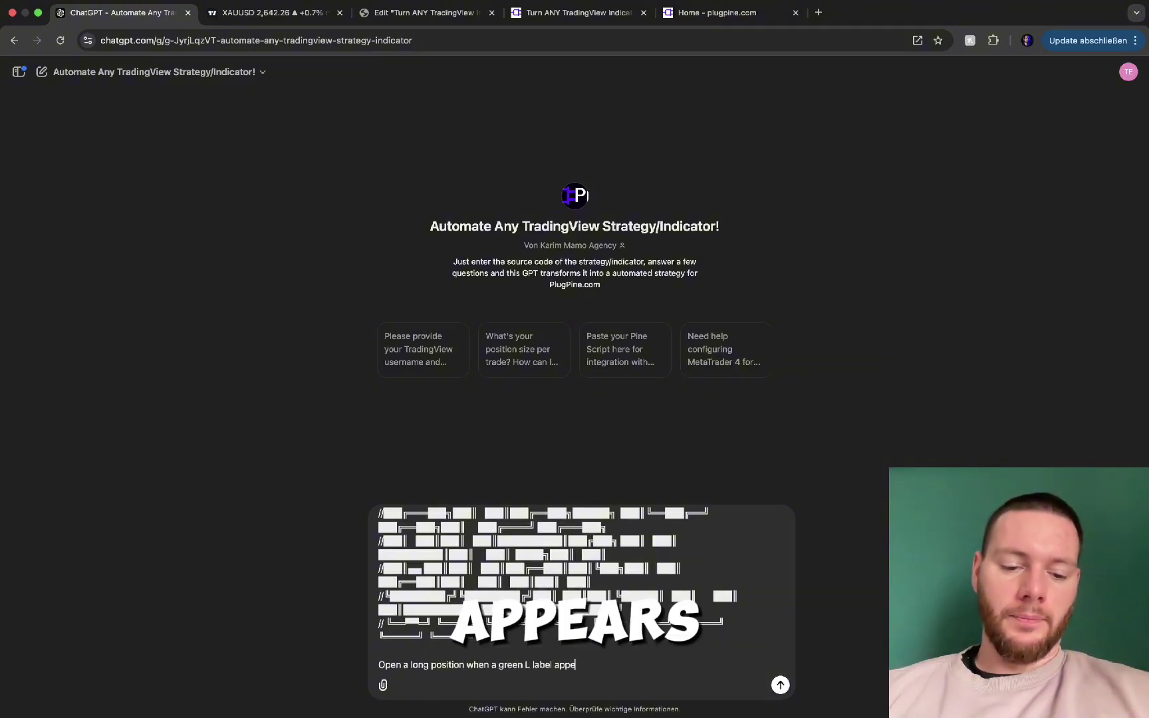
type("ars and cl")
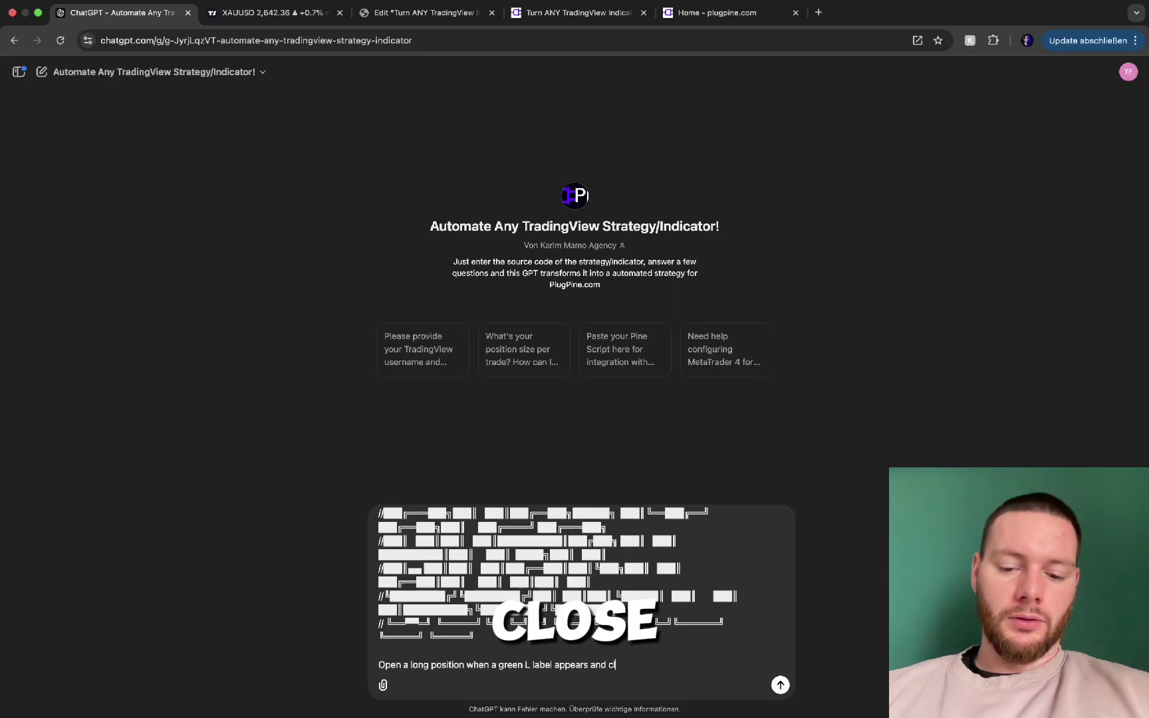
type("ose")
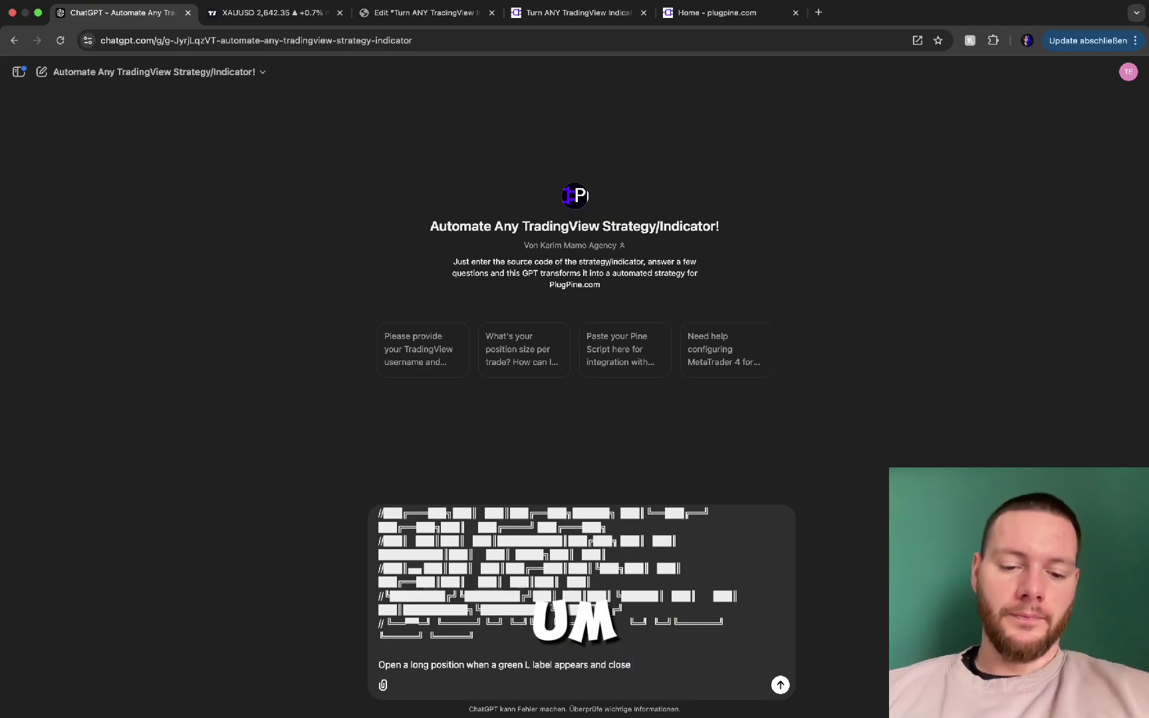
type(" pos")
type("itions when a ")
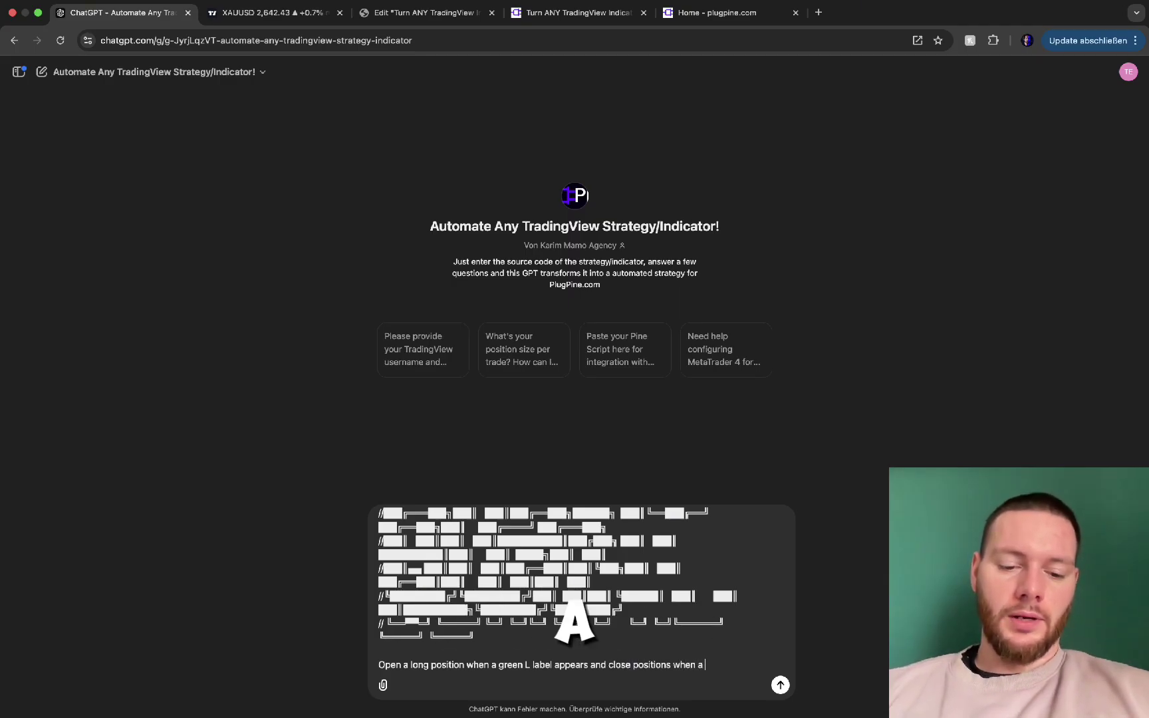
type("red S label a")
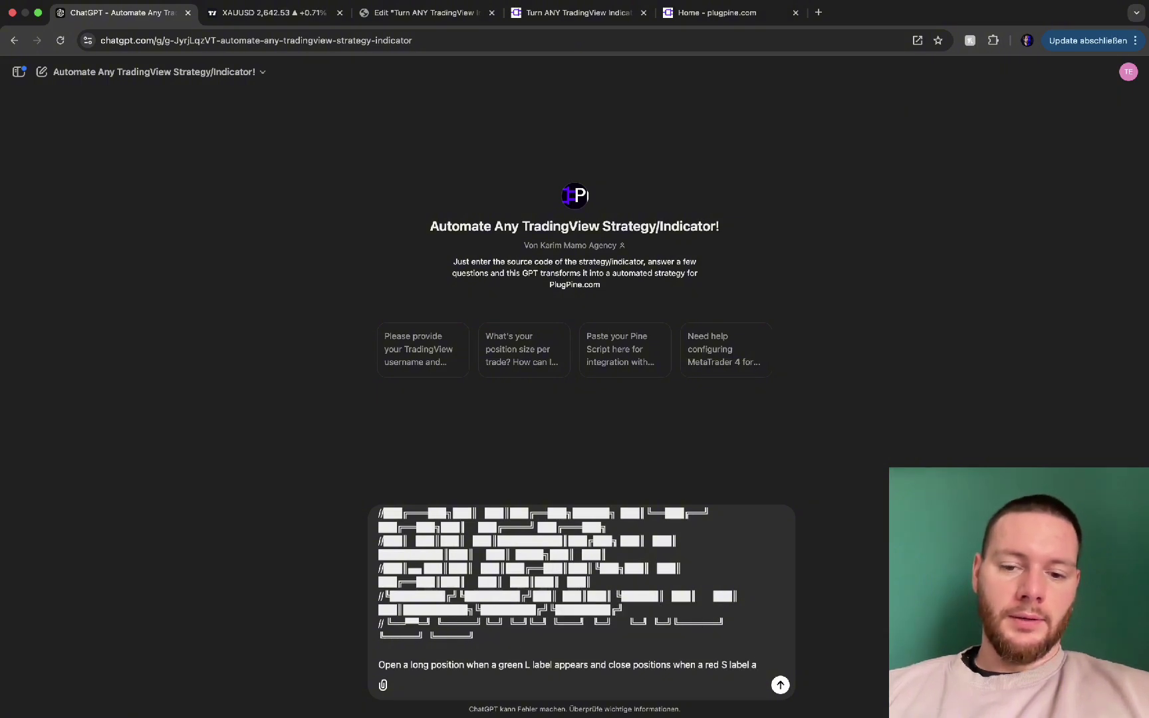
type("ppears")
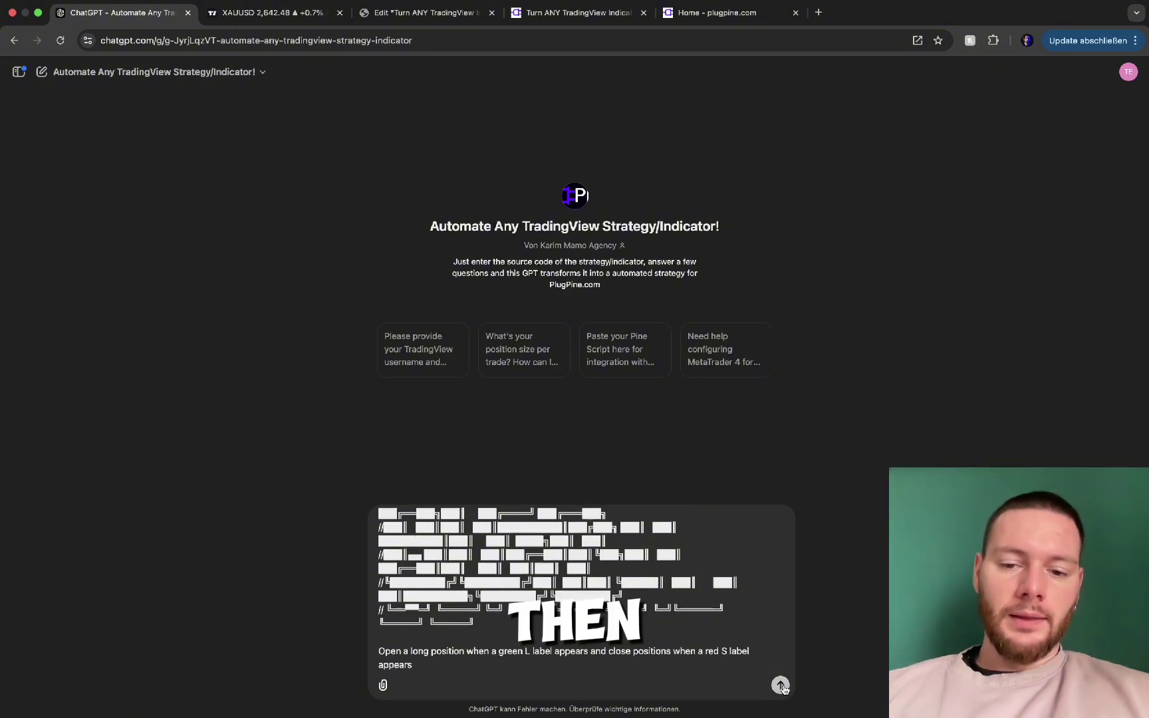
left_click(781, 686)
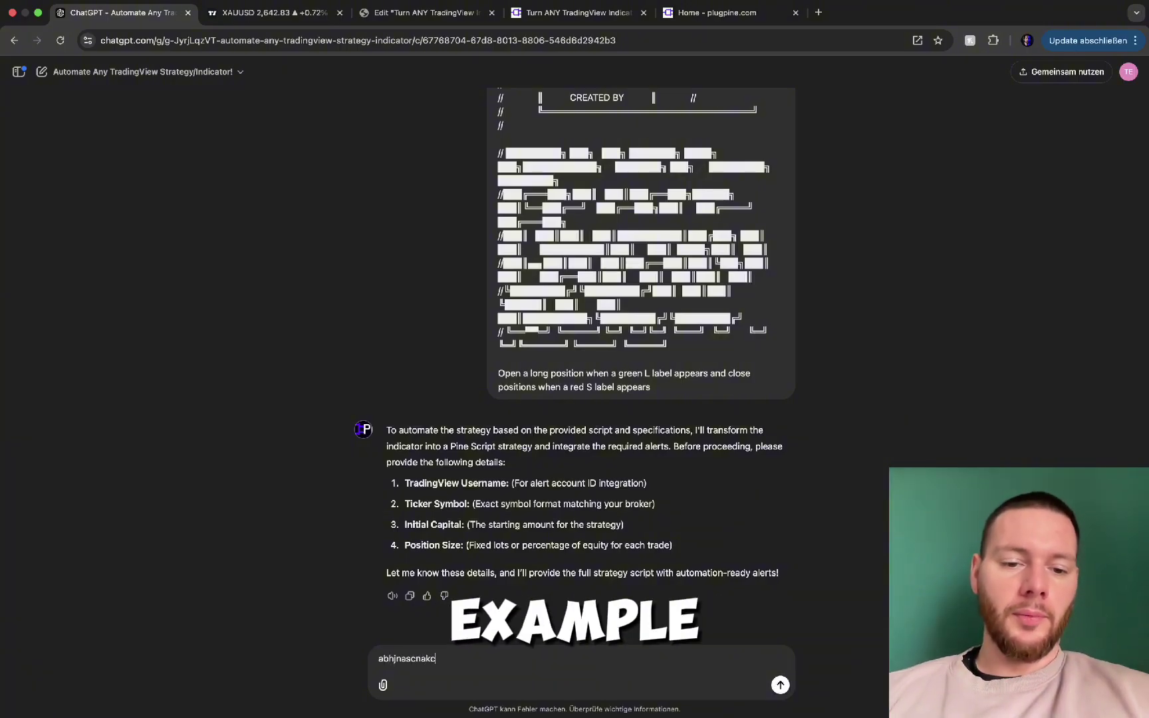
Add a new line after the TradingView username, checking the chart tab before returning to ChatGPT
key("shift+Return")
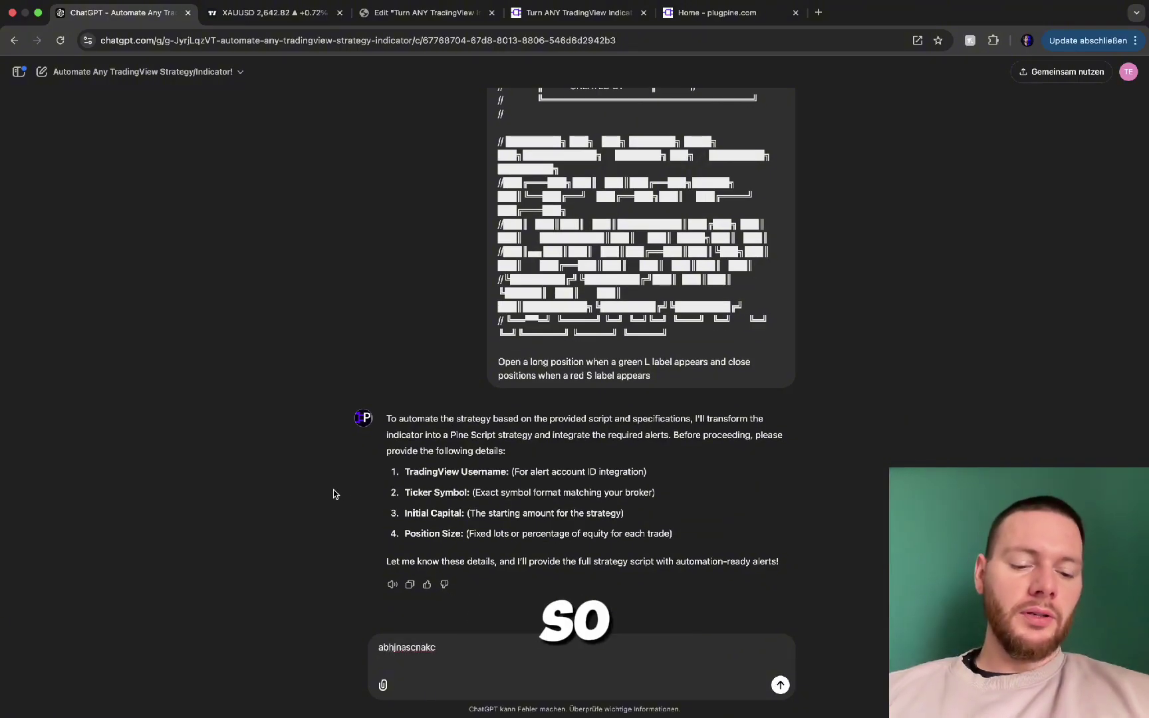
left_click(261, 15)
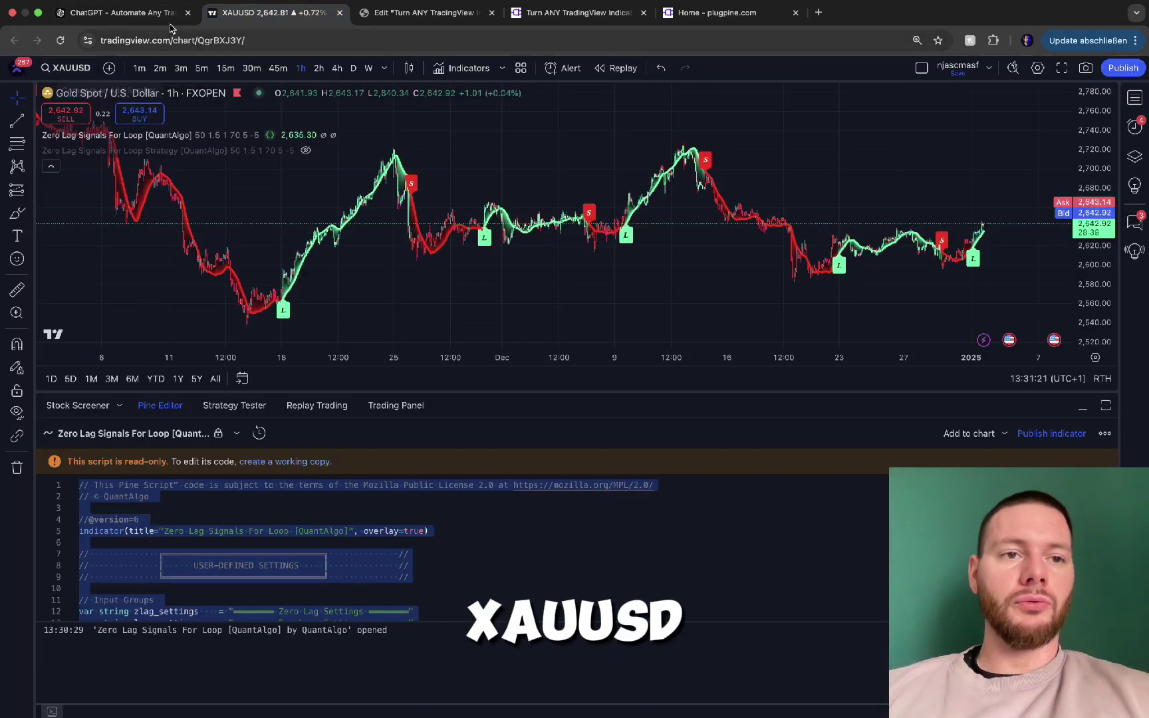
left_click(119, 13)
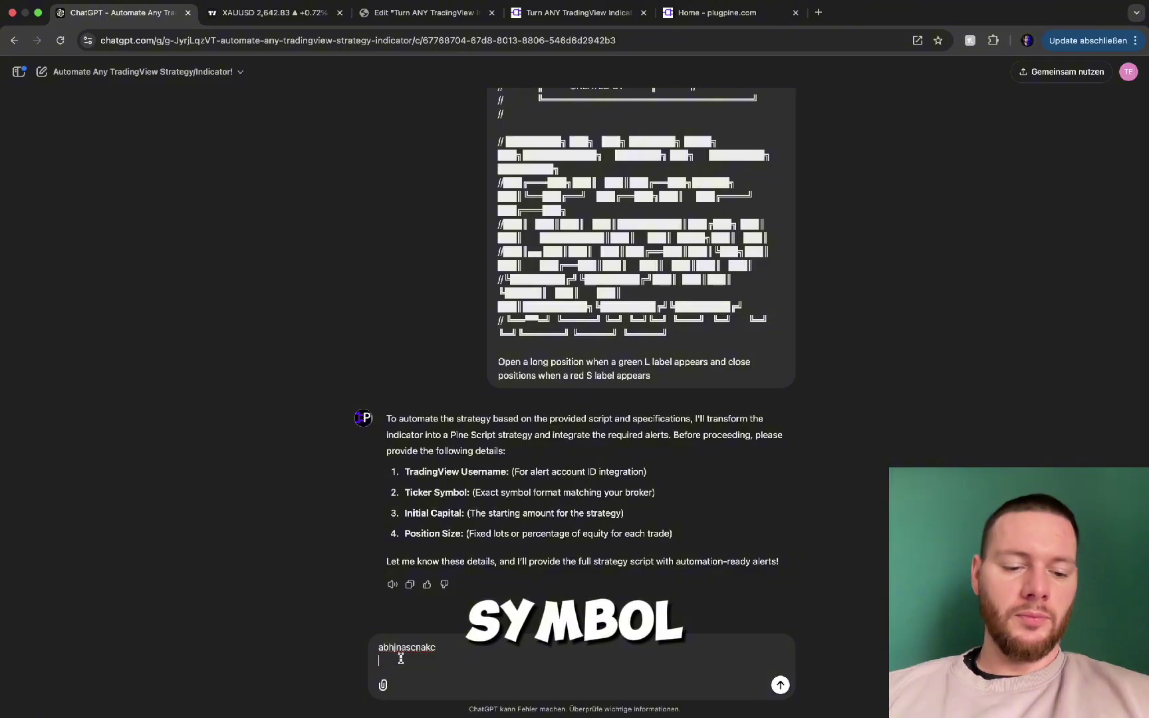
Send XAUUSD, 1000 USD capital and 100% equity sizing on separate lines, then review the returned strategy code
type("XAUUSD")
key("shift+Return")
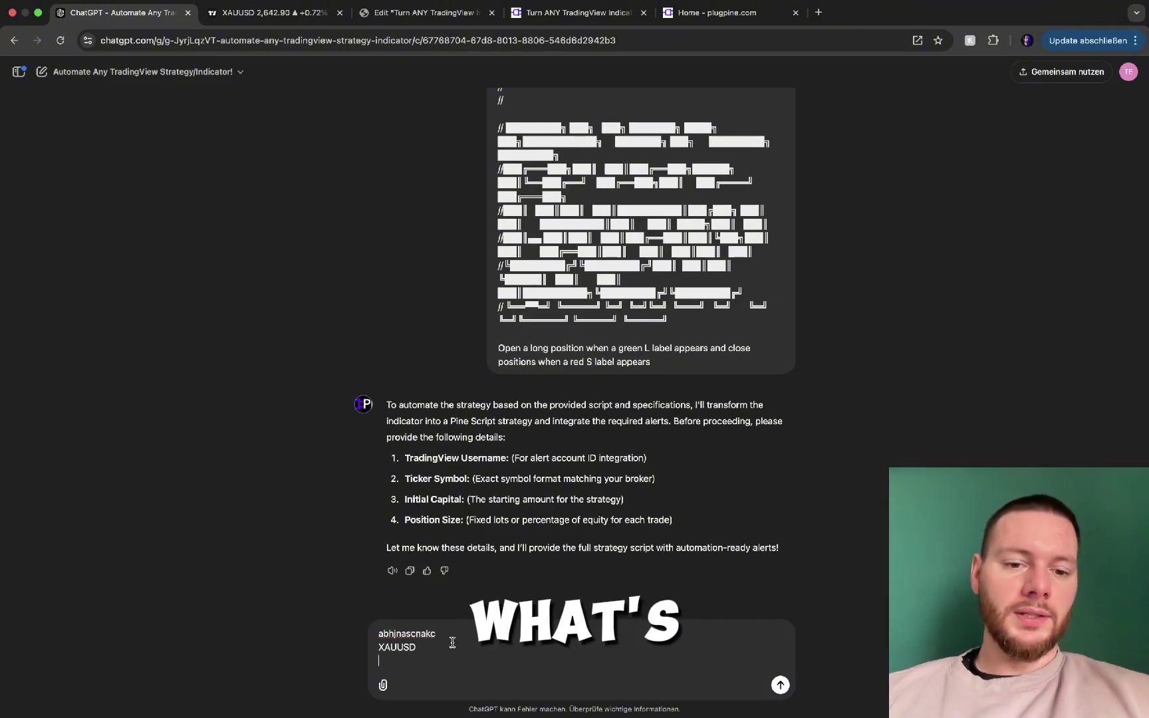
type("1000 USD")
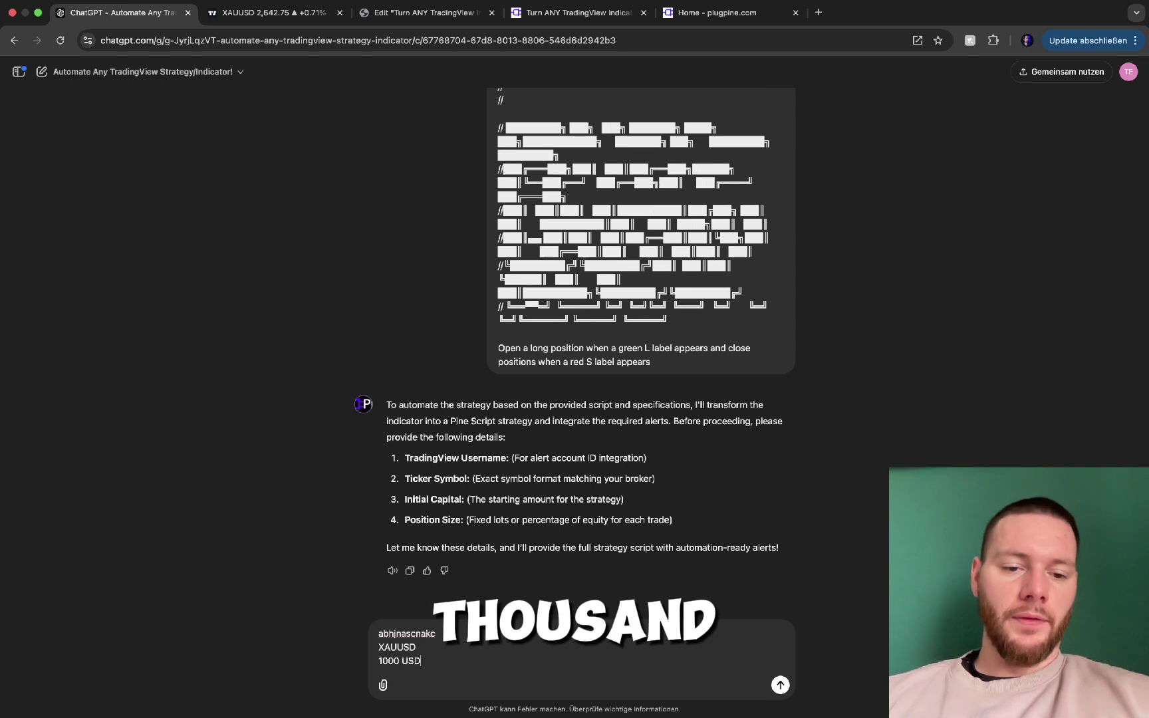
key("shift+Return")
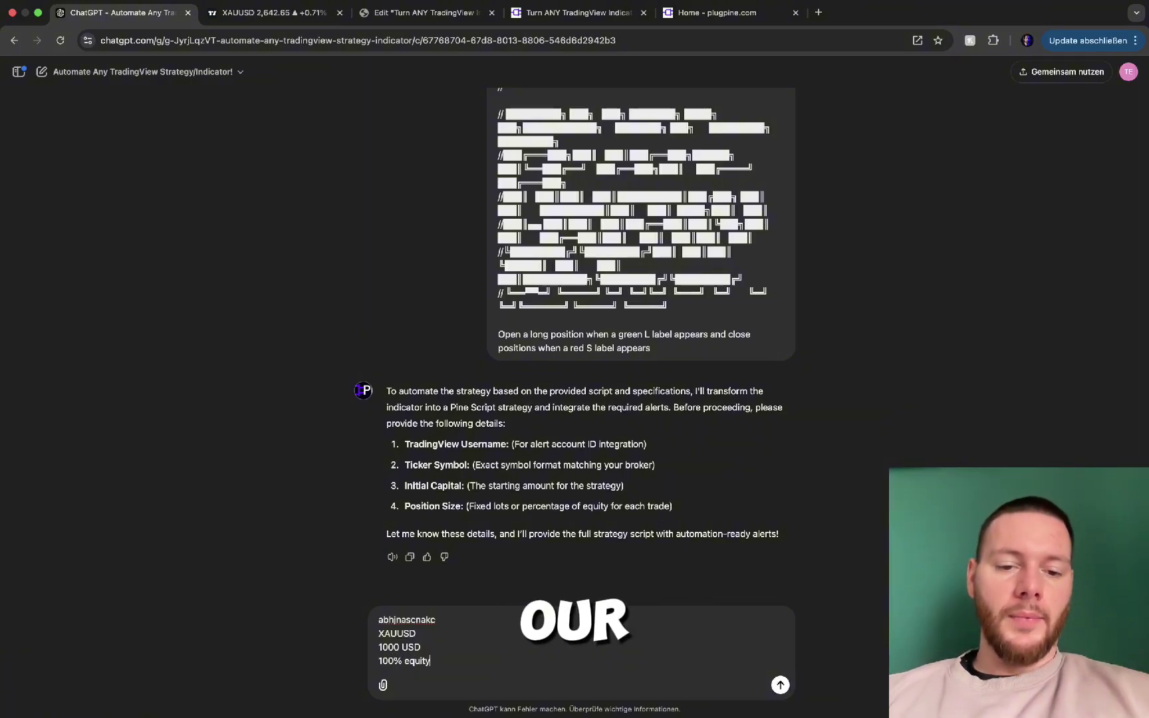
left_click(782, 687)
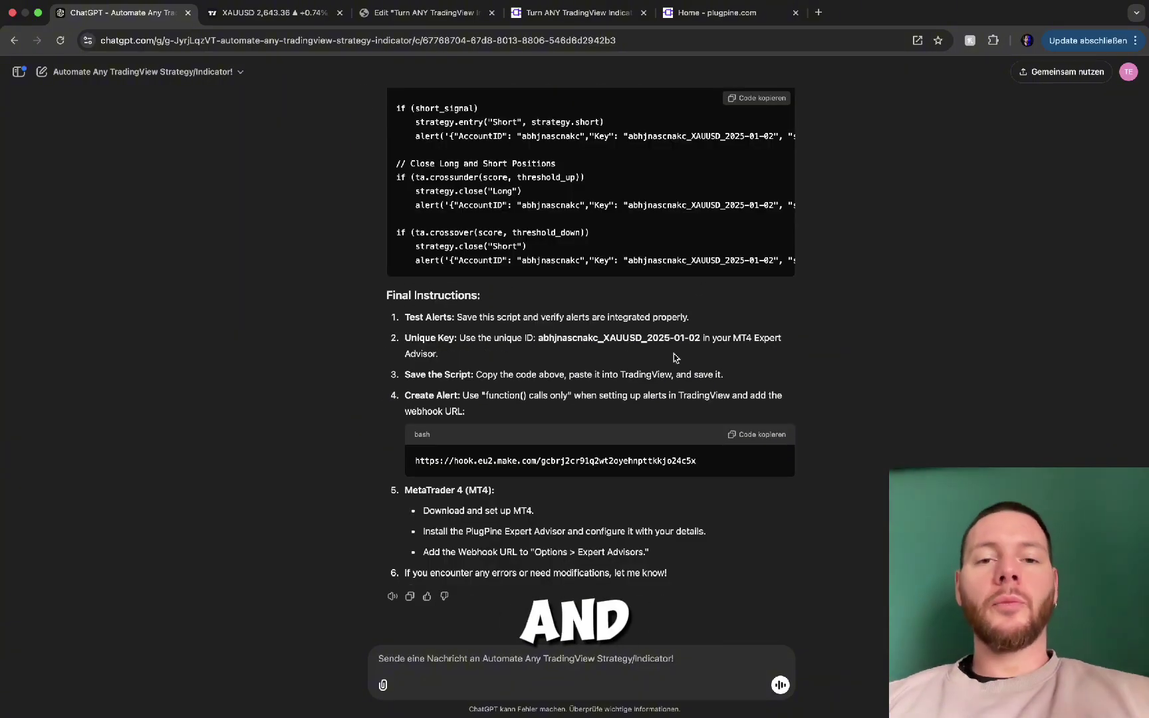
scroll(742, 275, "up", 3)
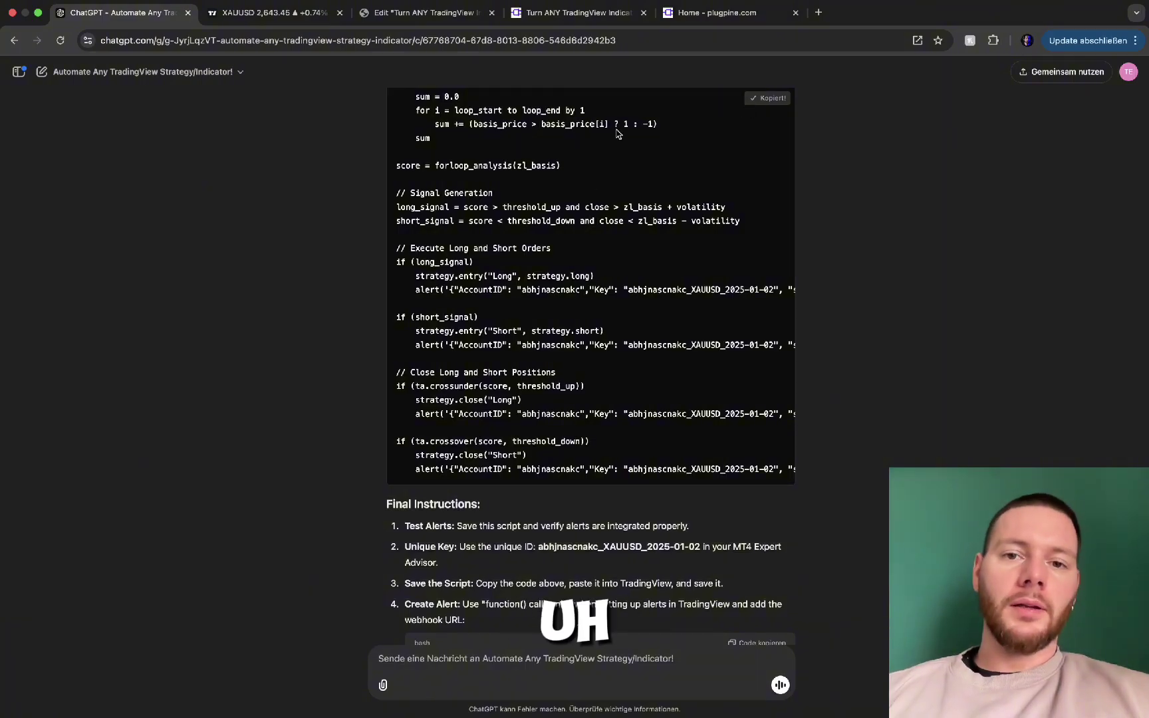
Create a new Pine strategy script and replace its template with the GPT's code
left_click(273, 13)
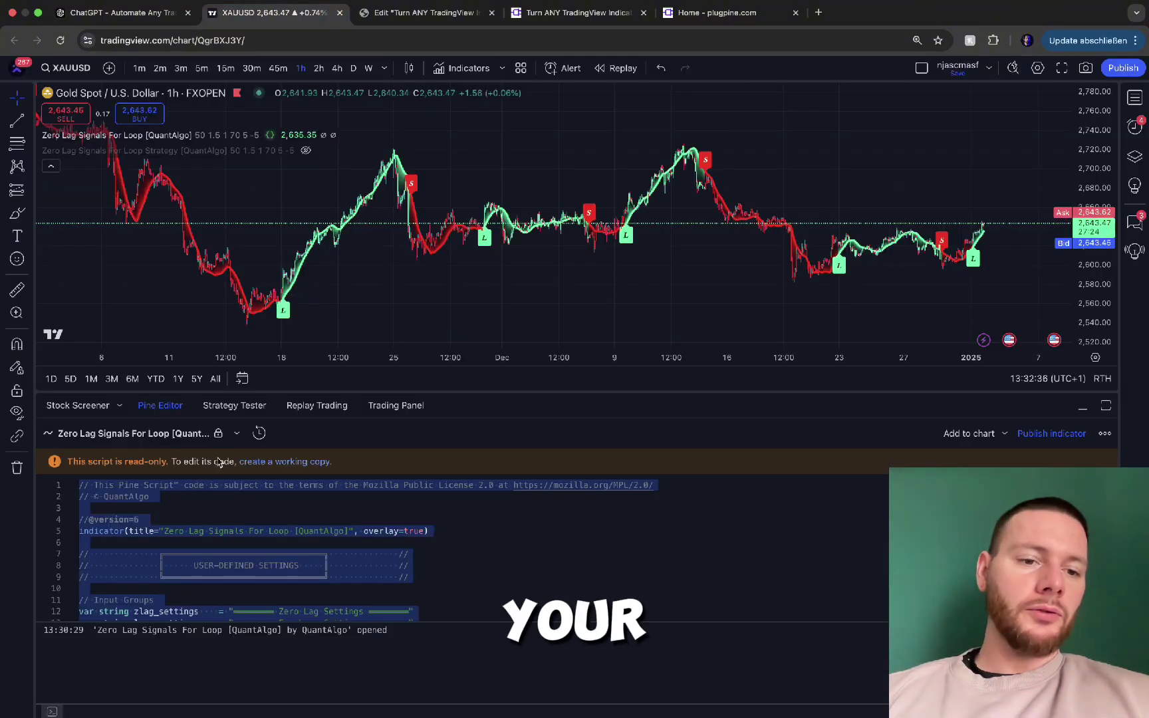
left_click(236, 433)
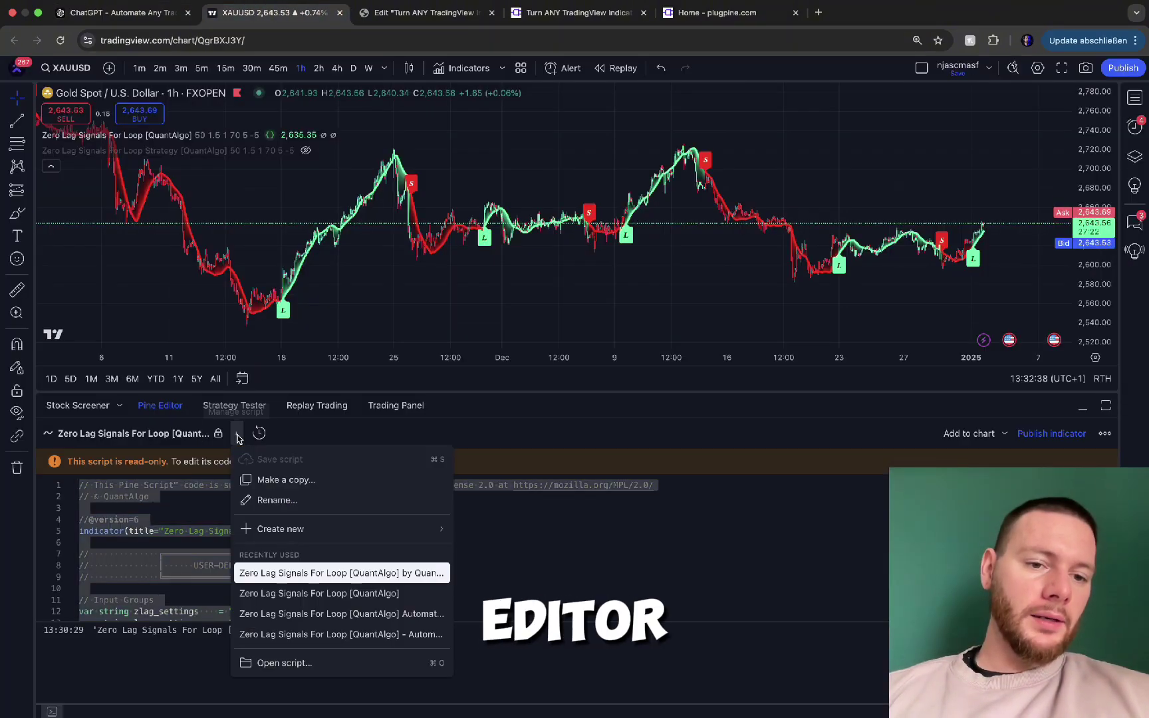
mouse_move(263, 528)
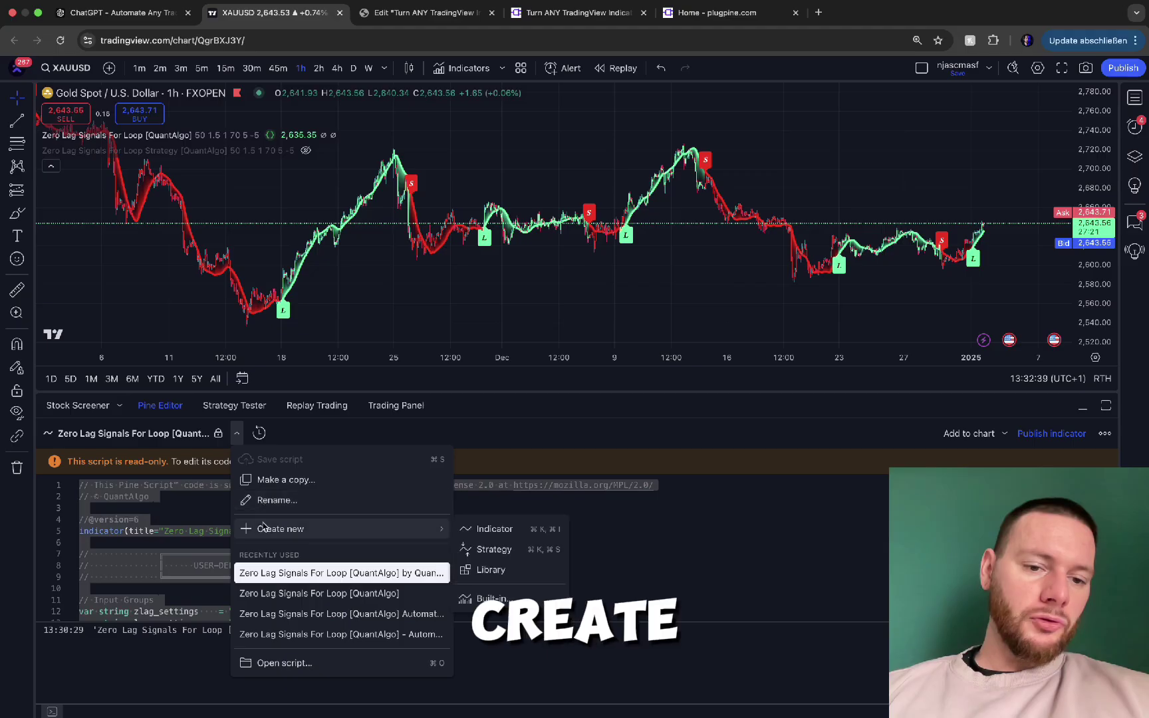
left_click(492, 551)
key("super+a")
key("super+v")
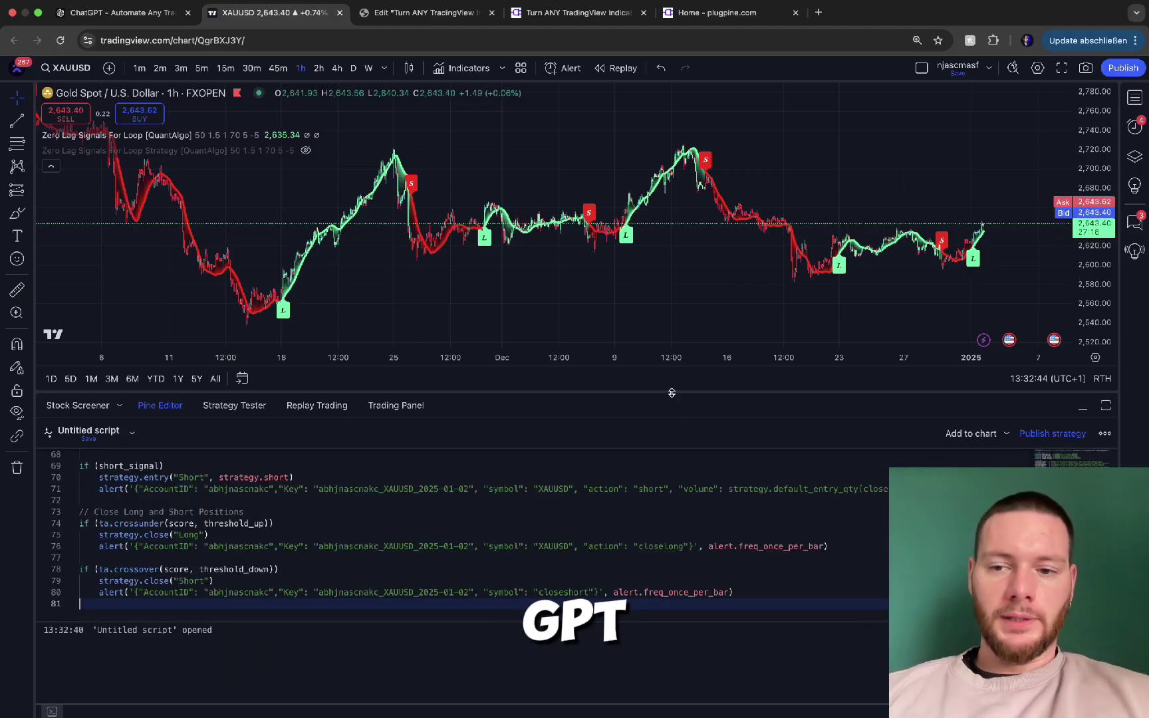
Enlarge the editor and save the script as 'Zero Lag Signals For Loop [QuantAlgo] Automated 1'
left_click_drag(672, 392, 665, 238)
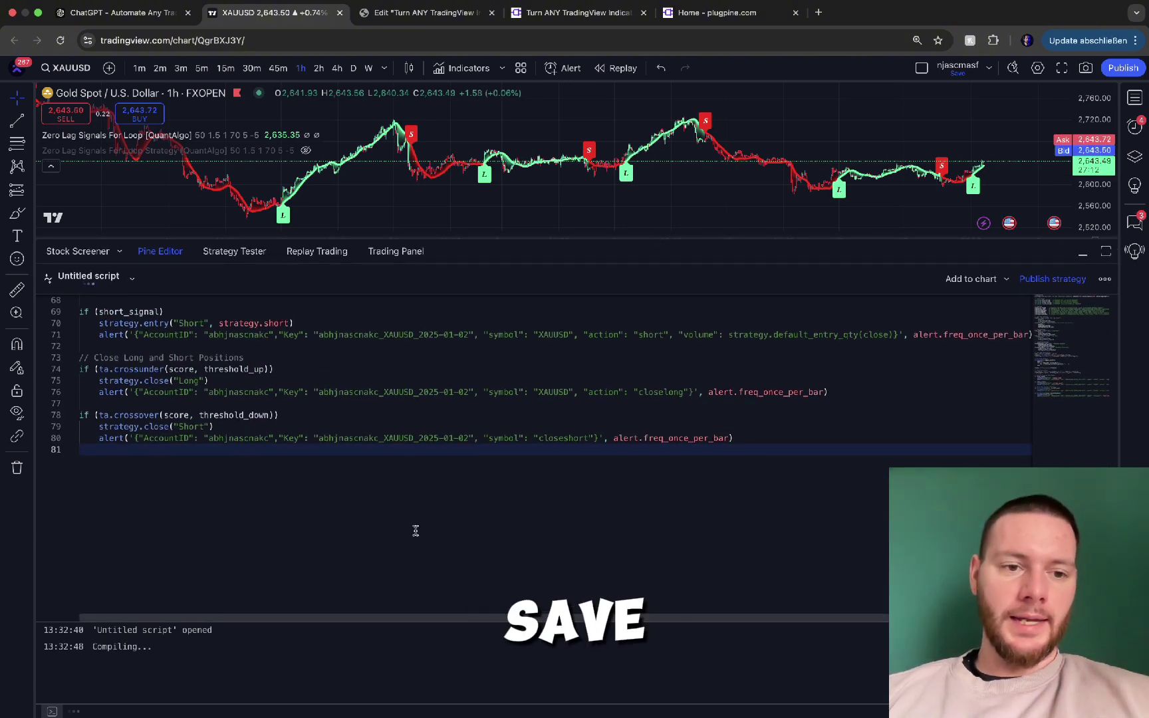
key("super+s")
left_click(680, 428)
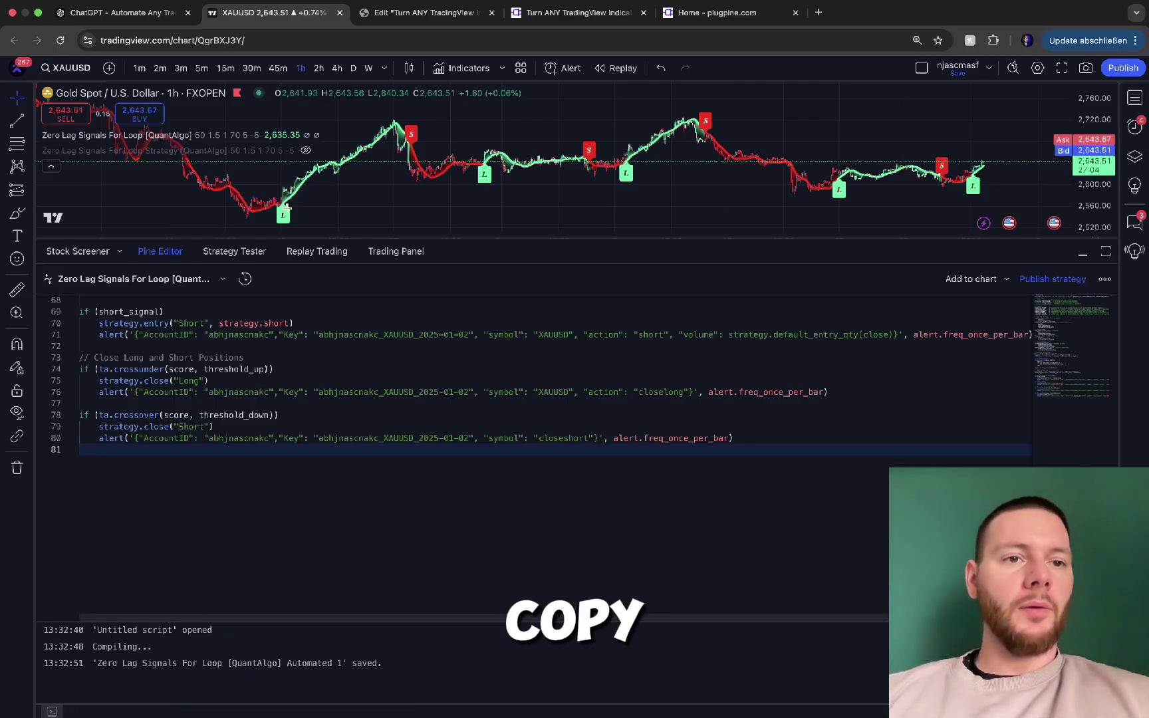
left_click(120, 13)
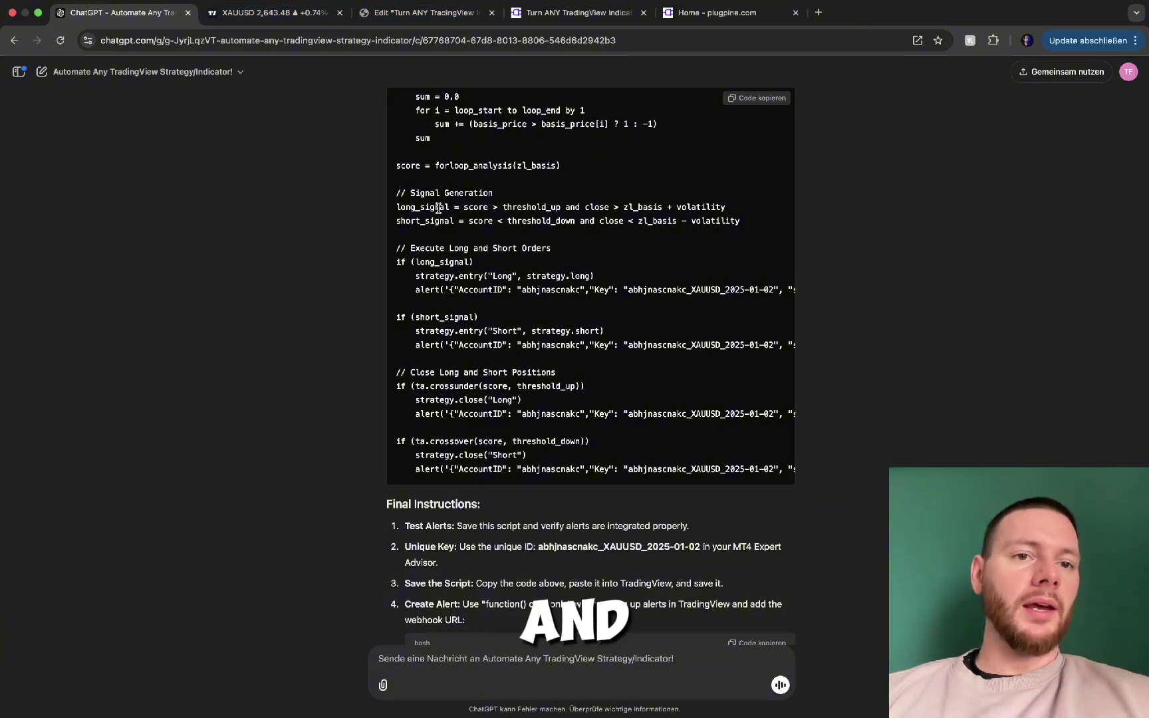
left_click(240, 13)
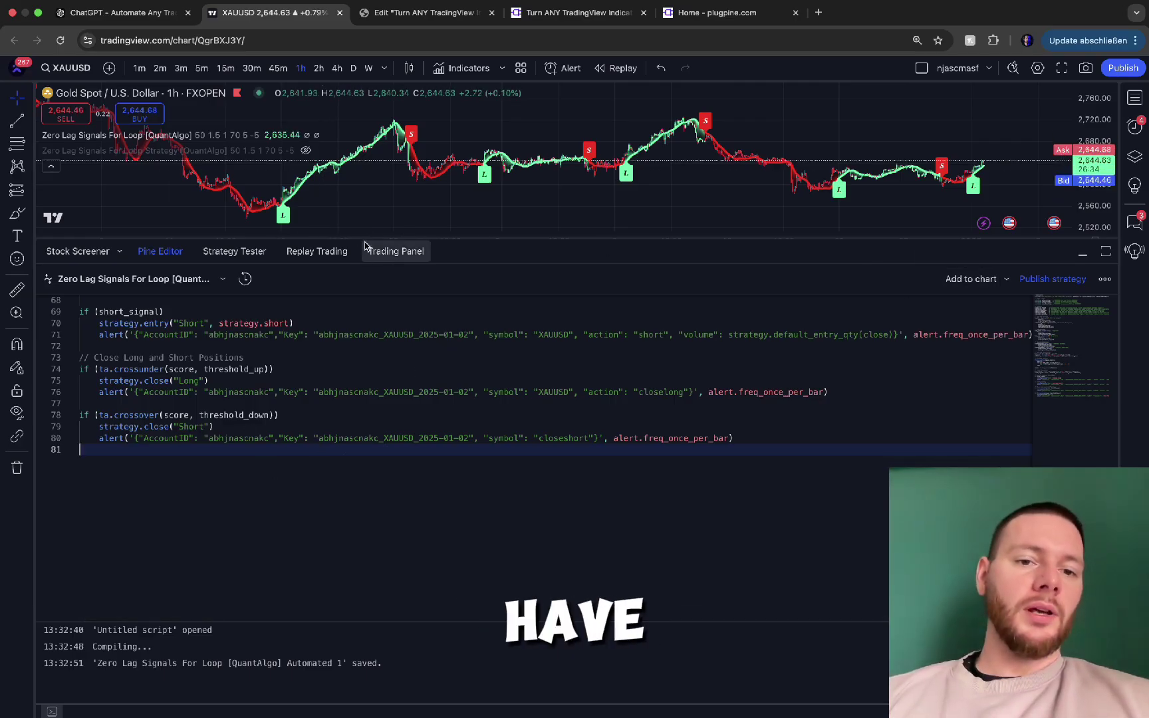
left_click_drag(367, 240, 355, 440)
Add the automated strategy to XAUUSD and inspect its backtest: 537.04 USD profit, 1.384 profit factor
left_click(306, 150)
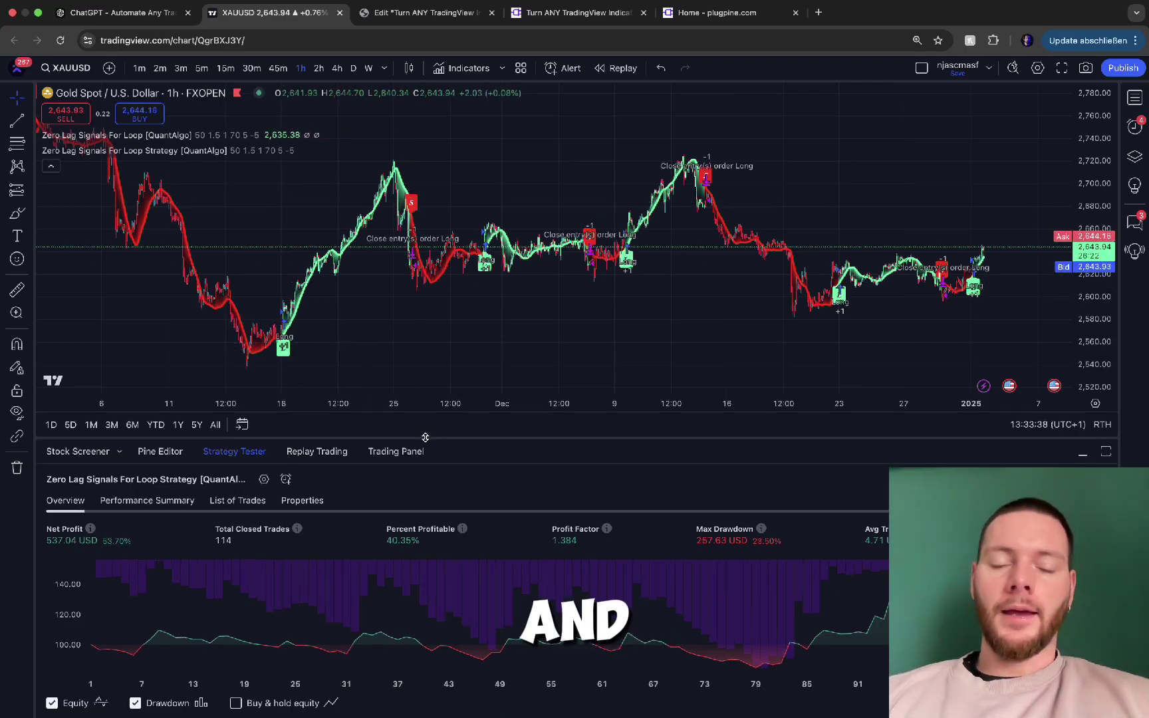
left_click_drag(425, 439, 414, 209)
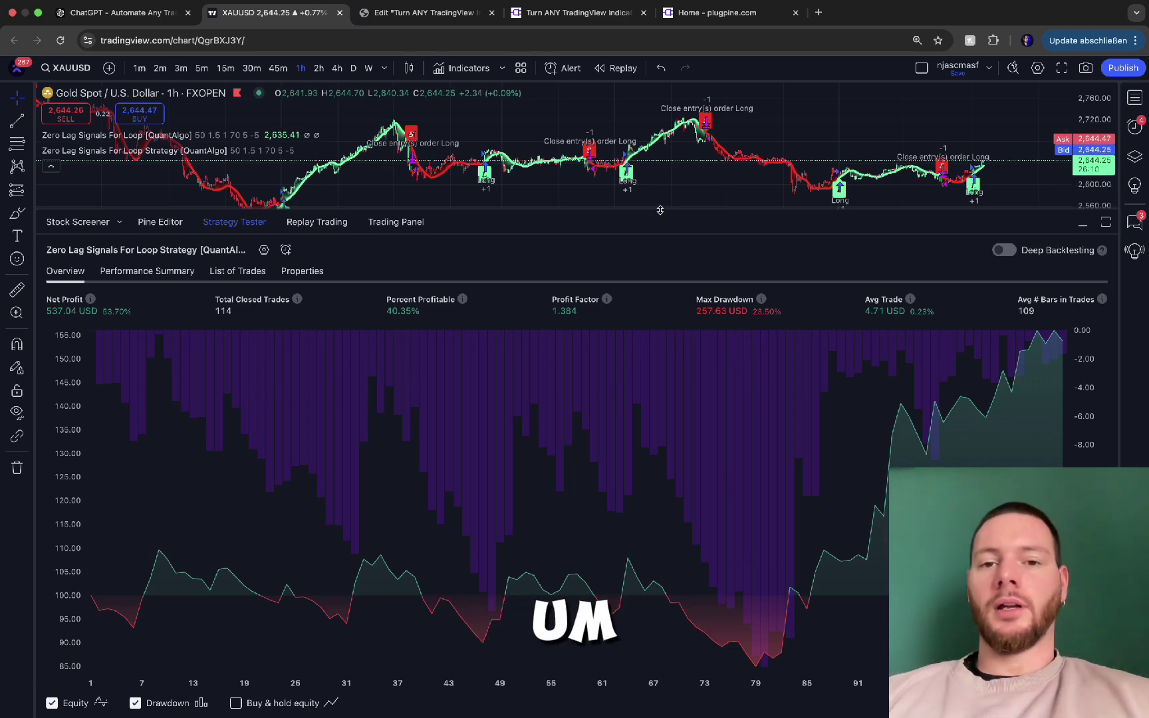
left_click_drag(661, 210, 660, 432)
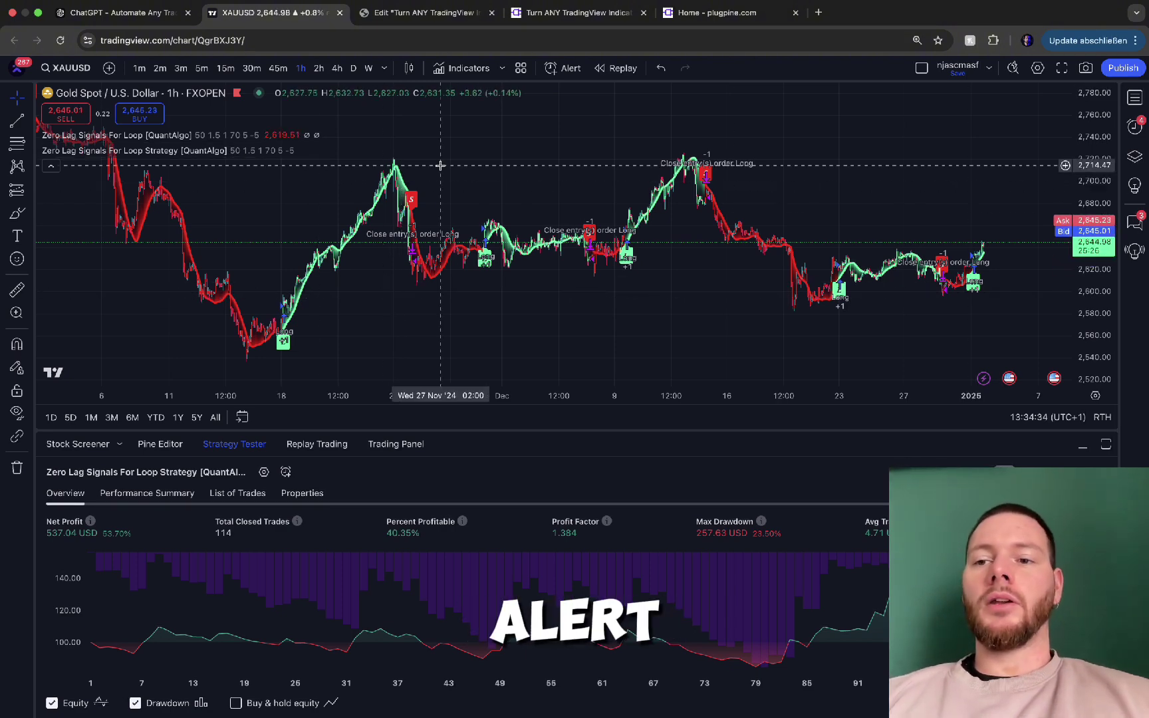
Start a new XAUUSD alert conditioned on the Zero Lag Signals For Loop strategy, then discard it
left_click(1135, 126)
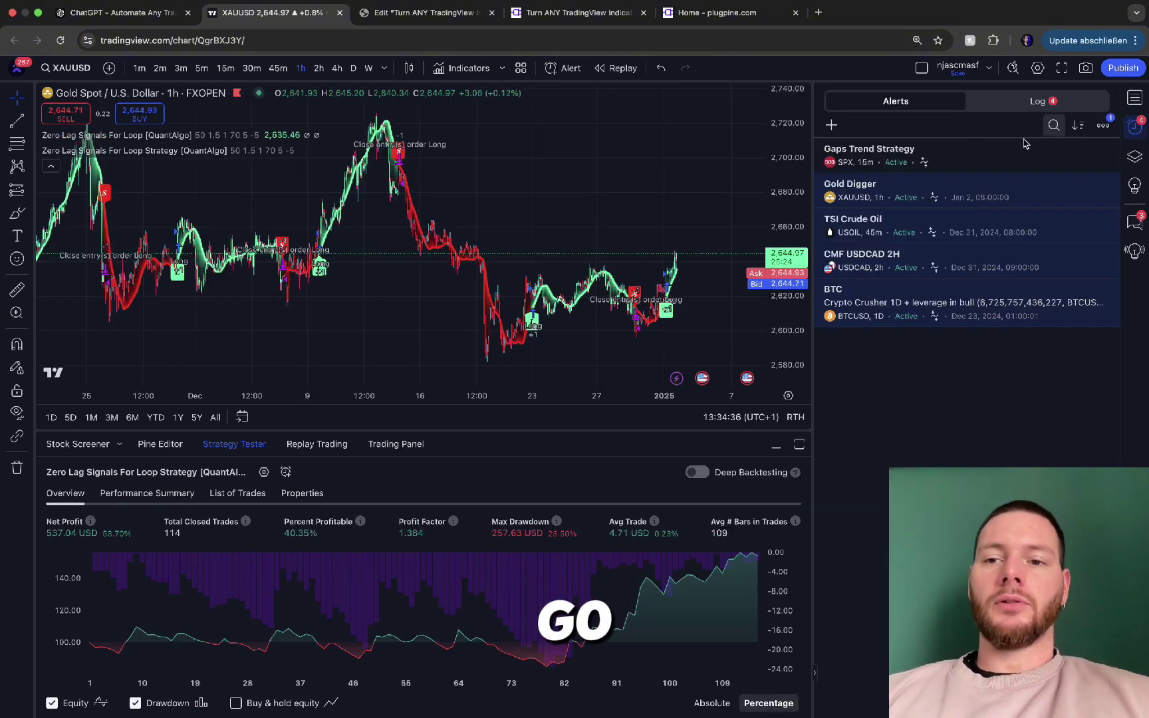
left_click(840, 125)
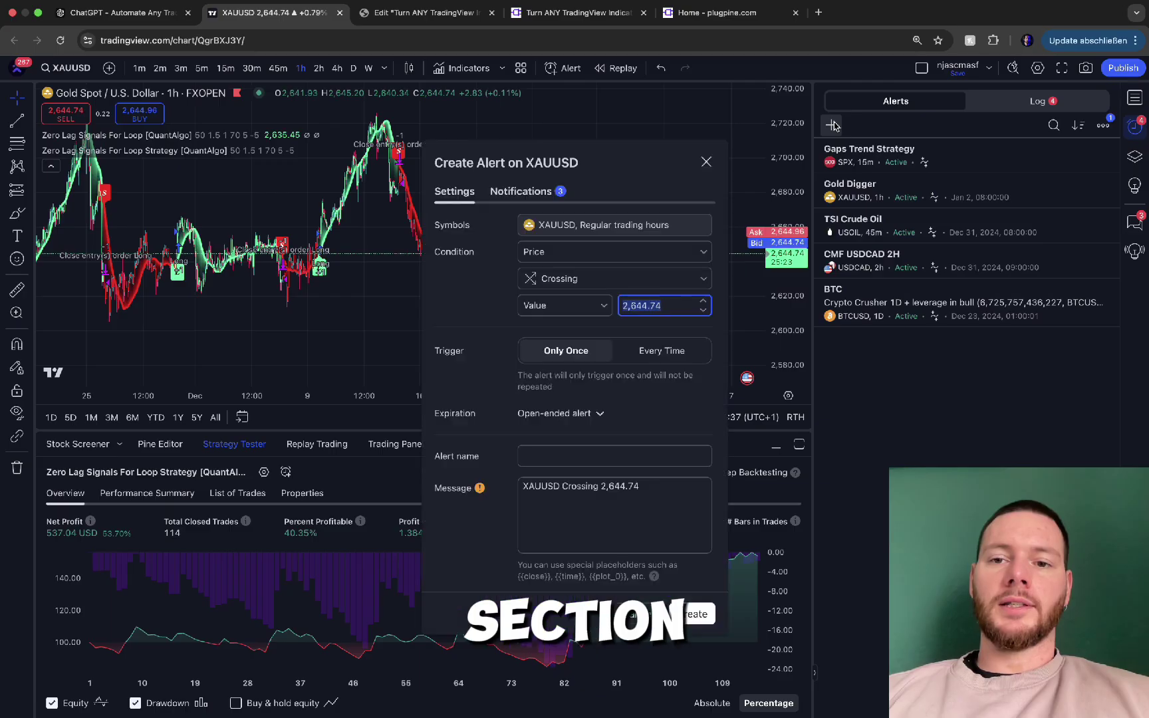
left_click(561, 254)
left_click(561, 318)
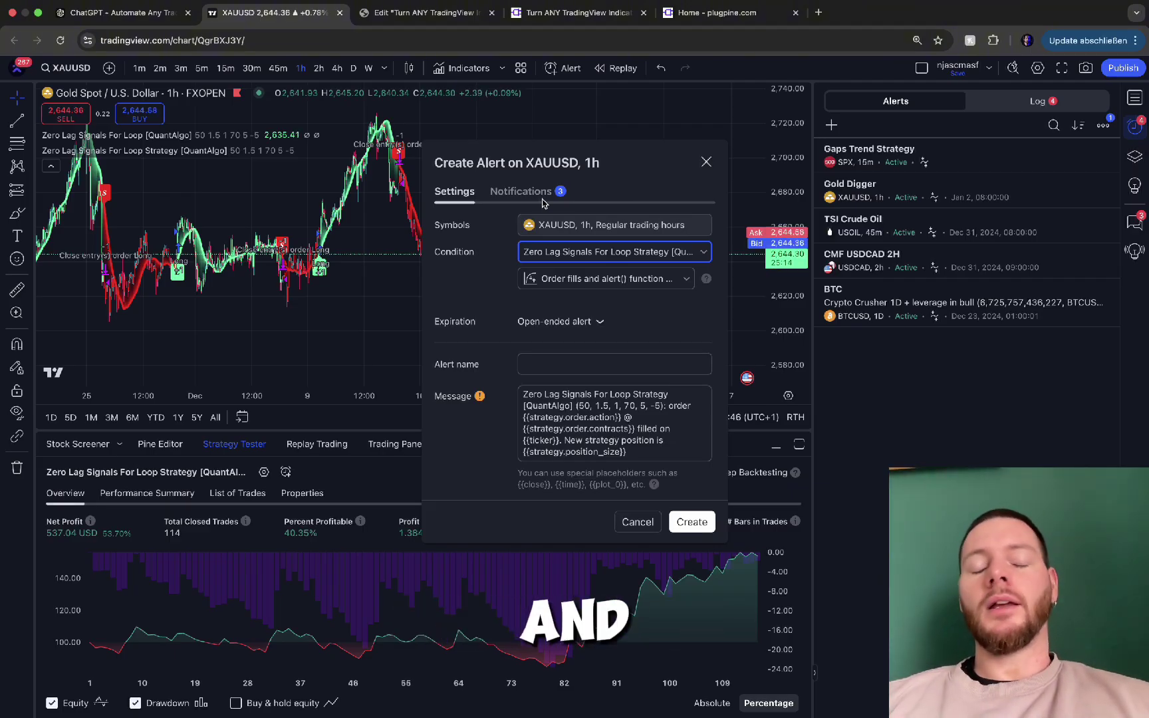
left_click(706, 162)
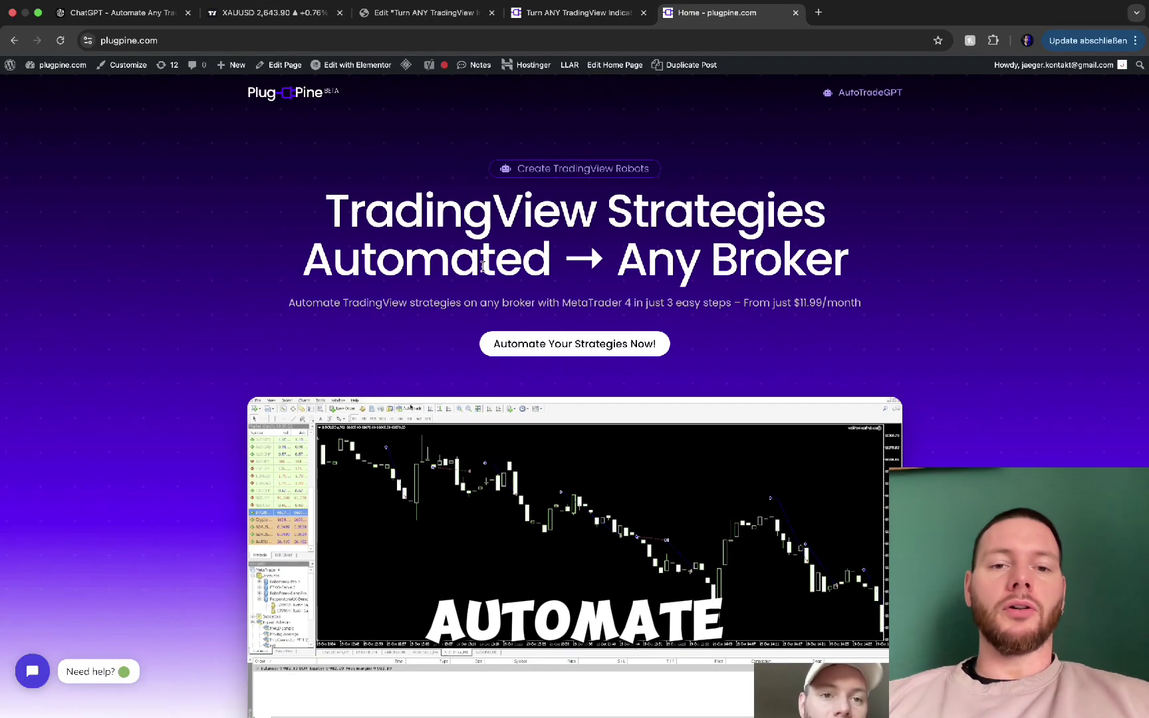
scroll(526, 261, "down", 1)
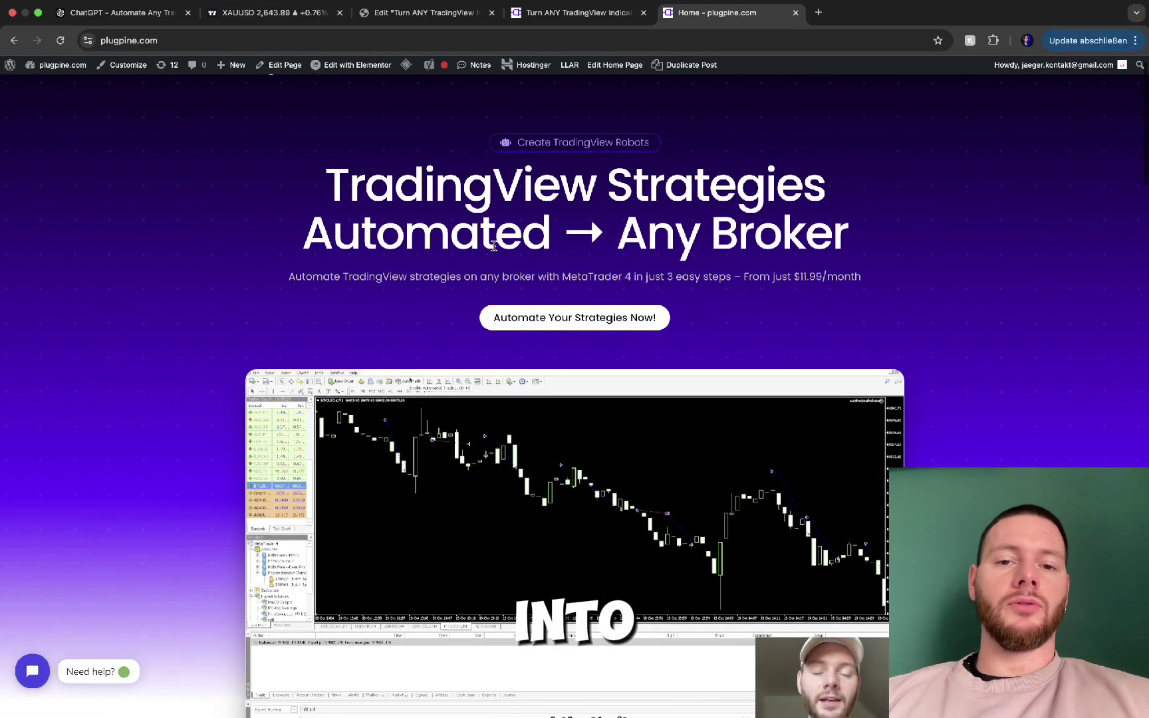
scroll(567, 256, "up", 1)
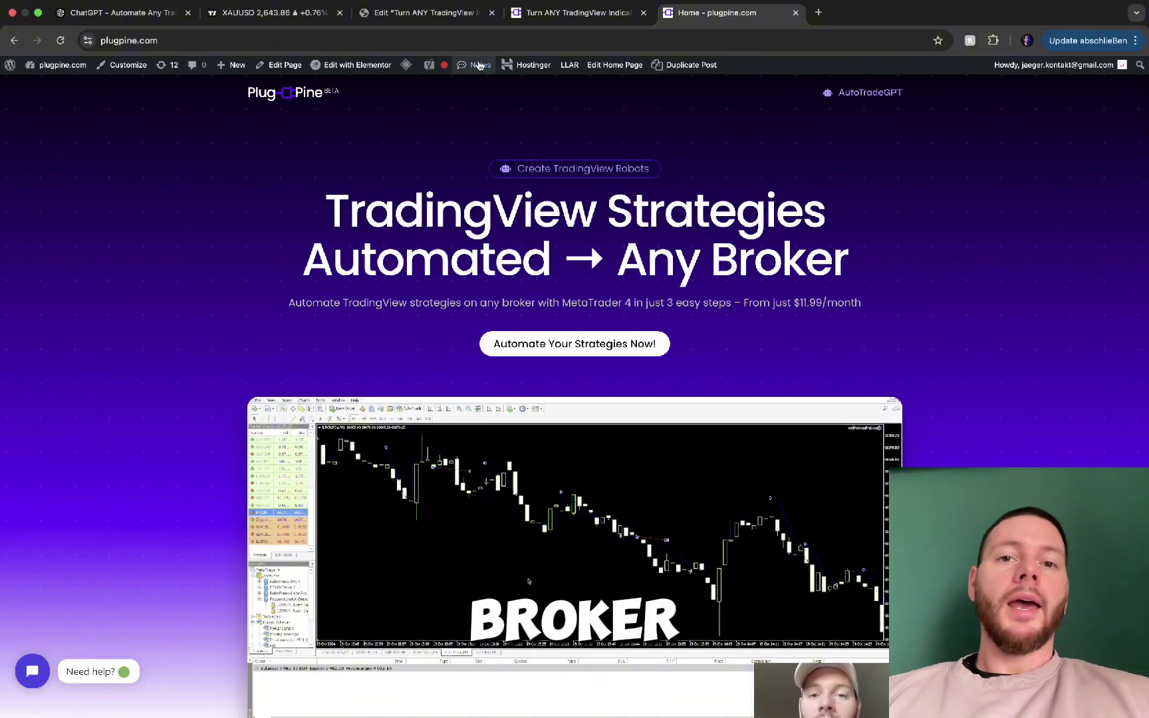
left_click(165, 22)
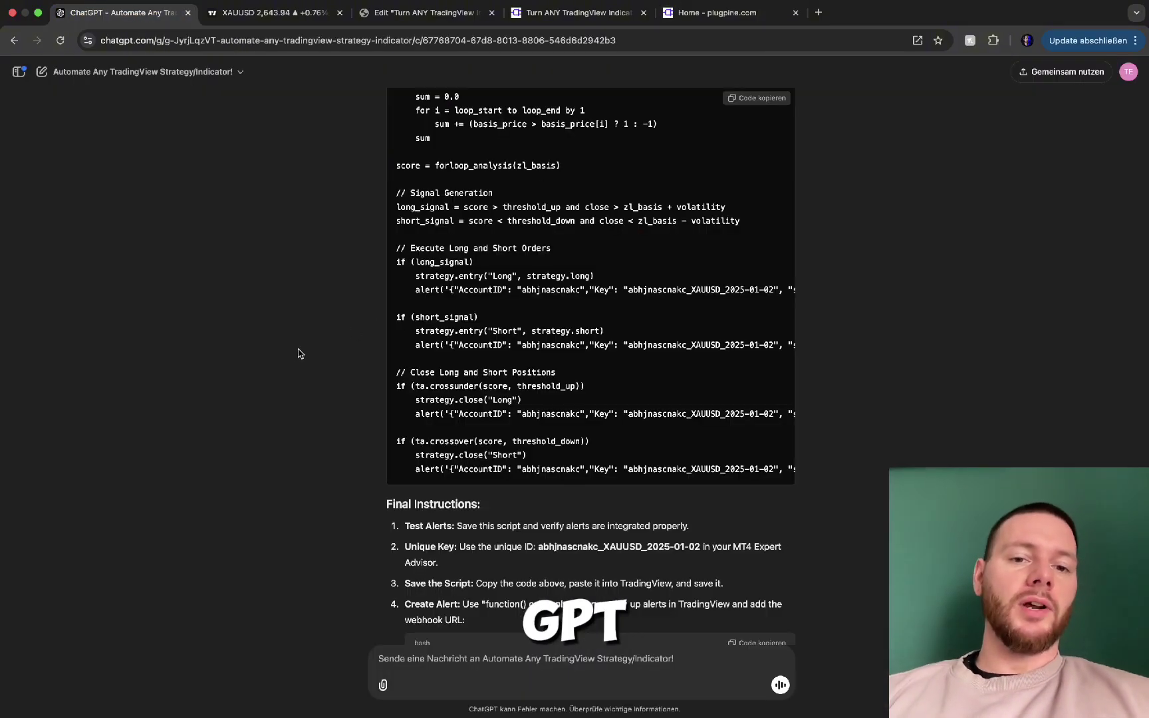
left_click(725, 20)
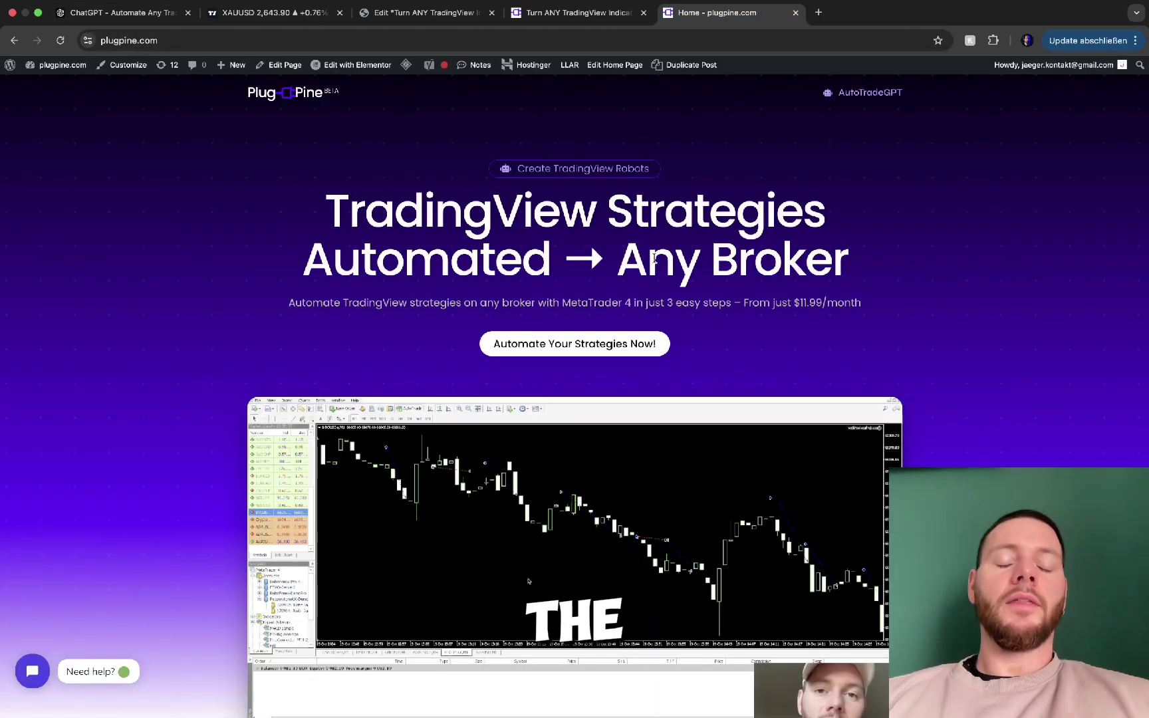
scroll(792, 226, "down", 10)
scroll(796, 229, "up", 10)
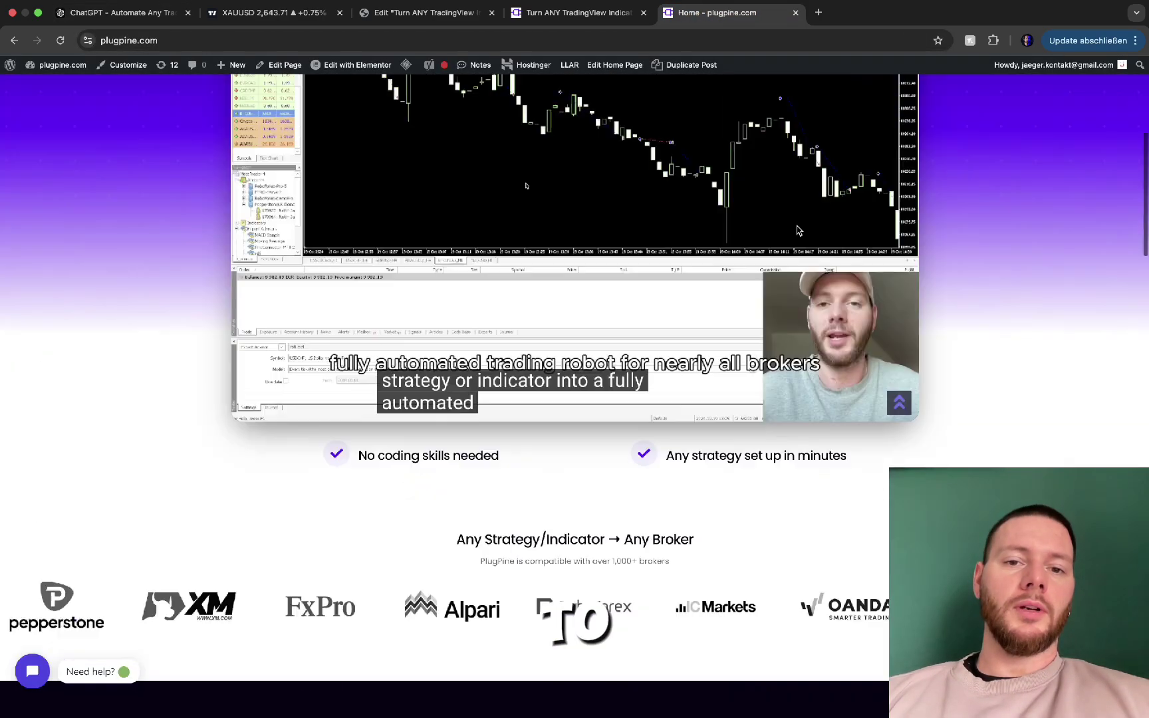
scroll(591, 244, "down", 10)
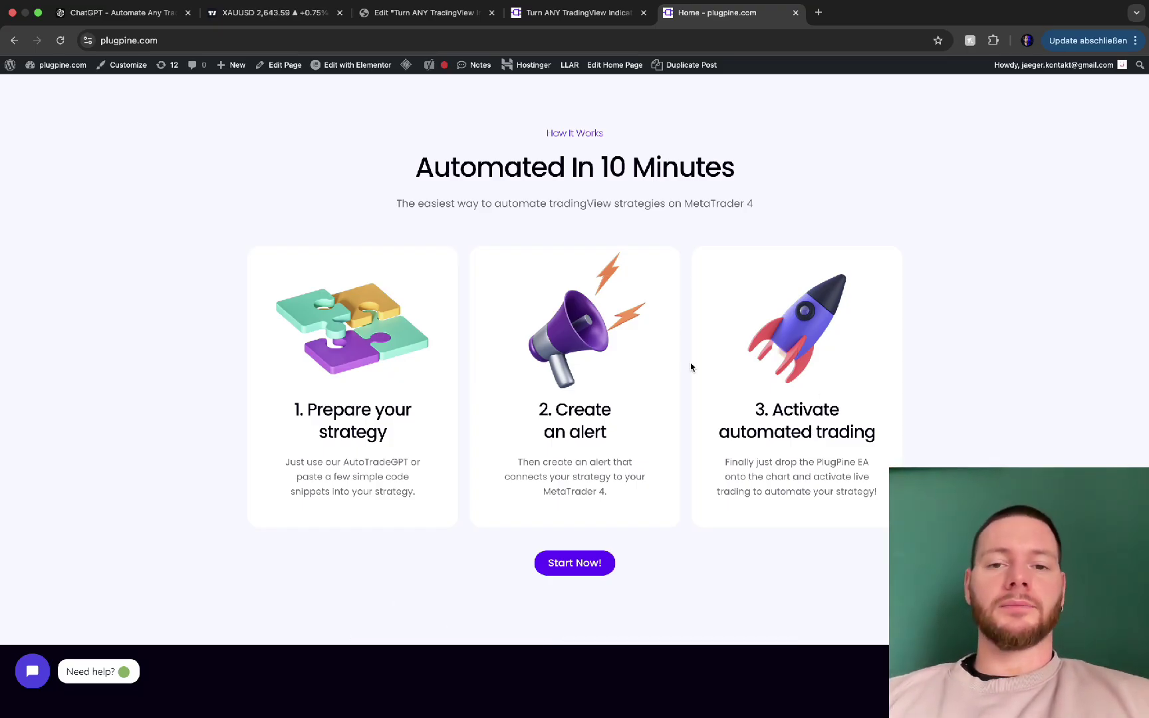
scroll(691, 366, "up", 20)
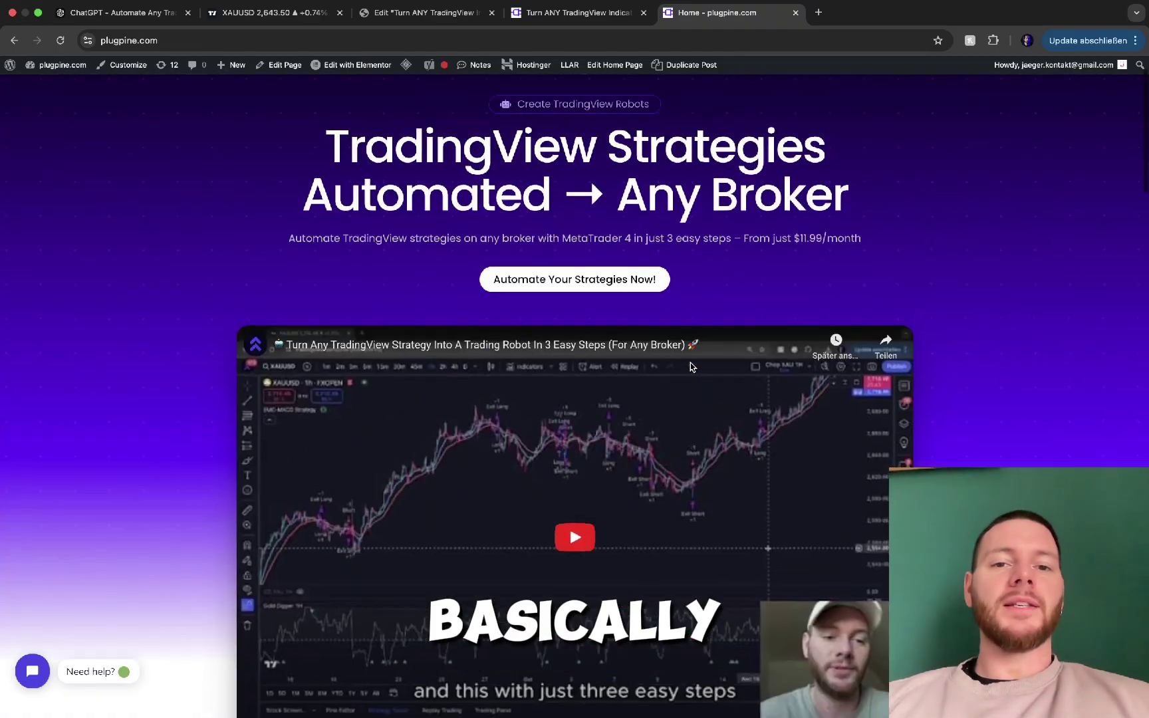